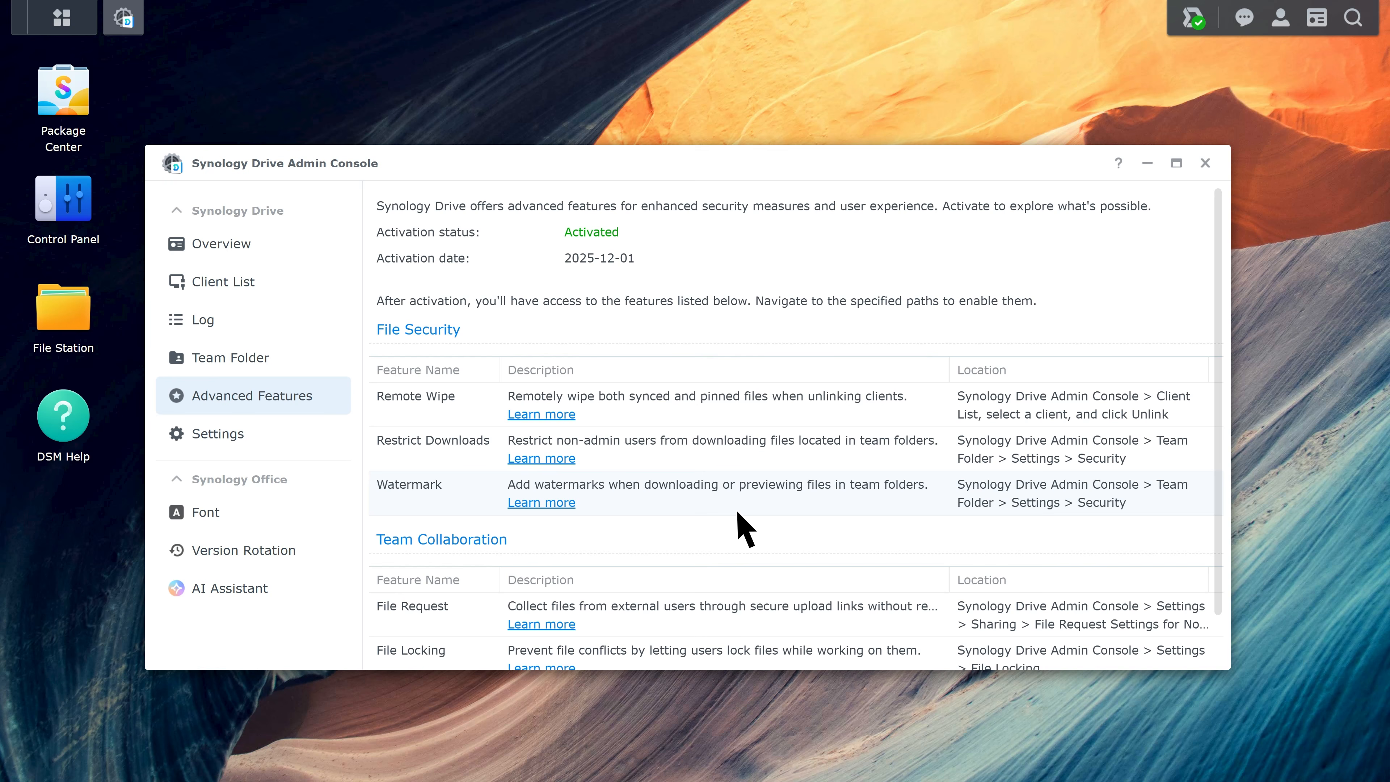
Open the Settings page in the Synology Drive Admin Console.
left_click(272, 452)
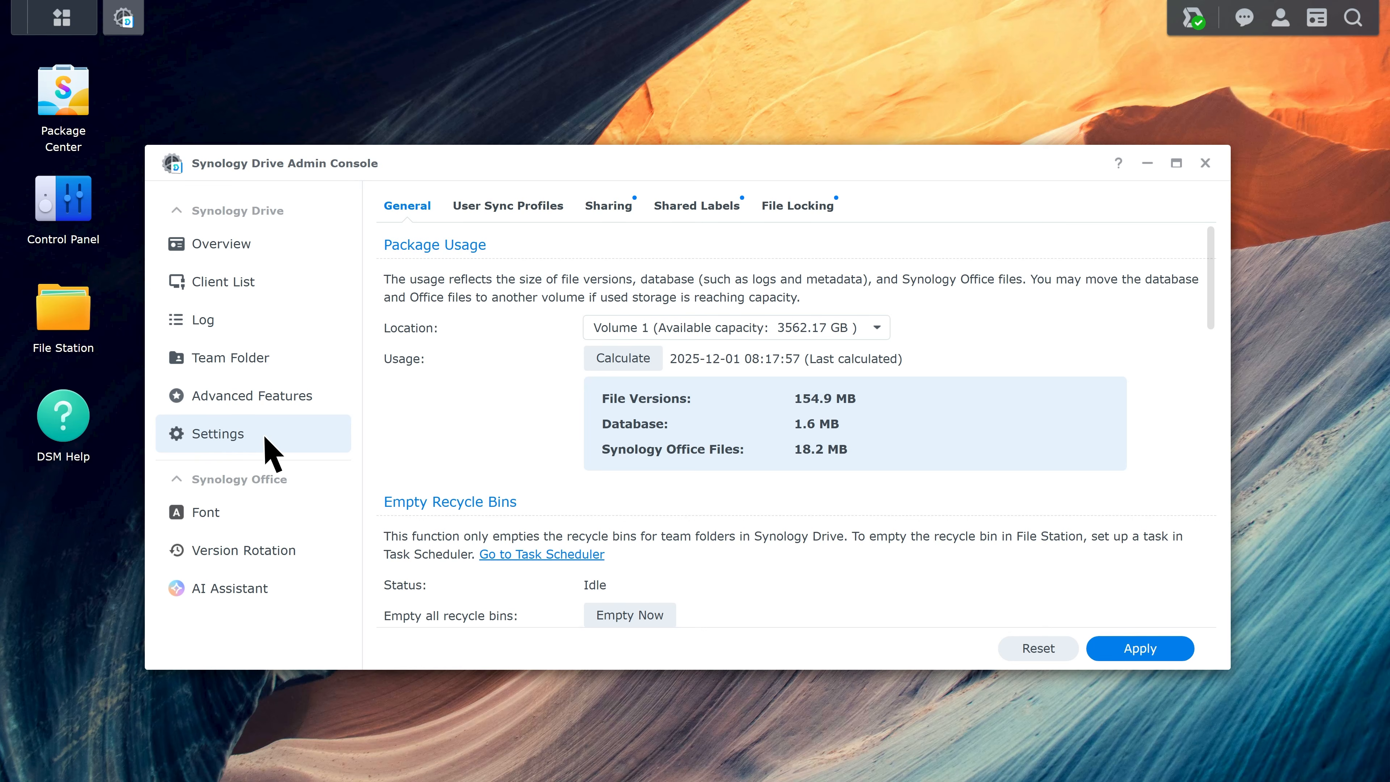
Allow file requests for specific users only, enforcing password and expiration and allowing email links, then apply.
left_click(609, 207)
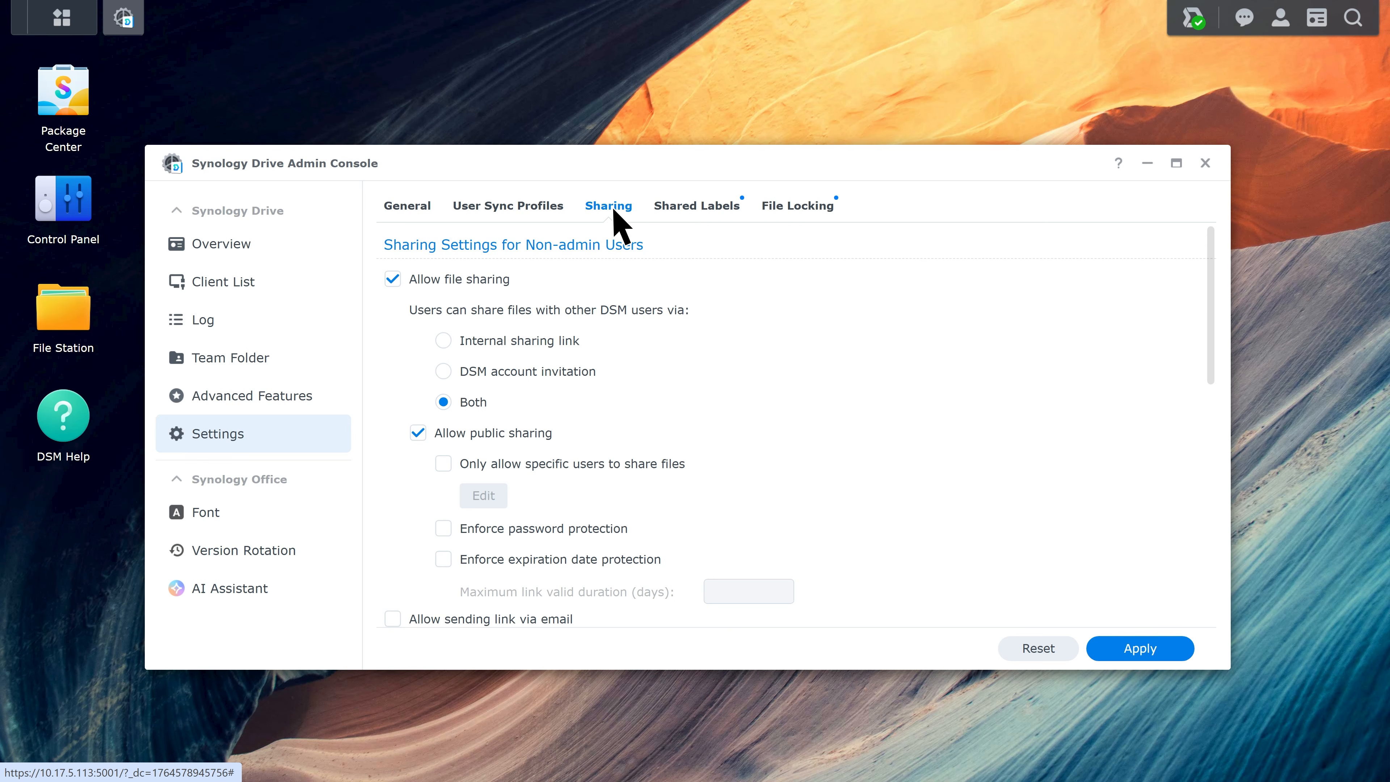
scroll(616, 227, "down", 10)
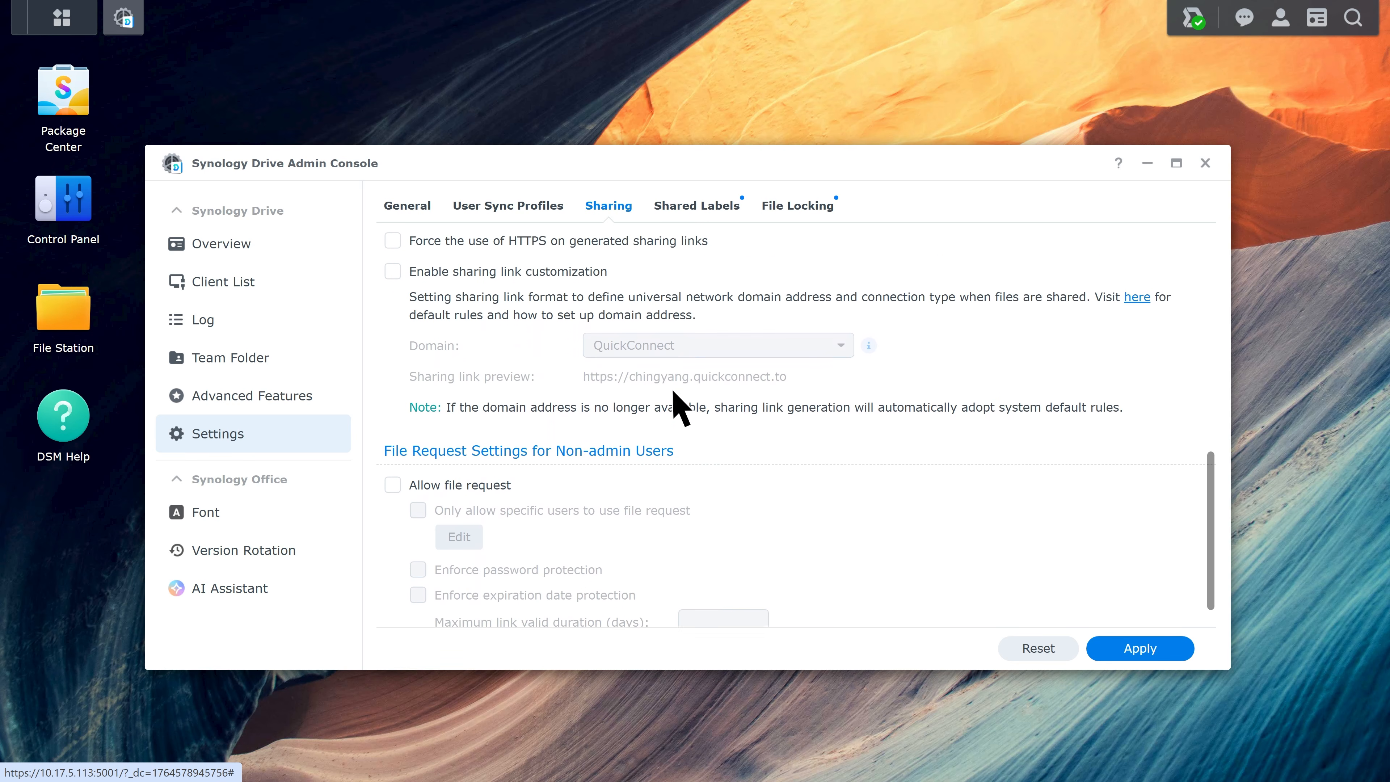
scroll(683, 417, "down", 2)
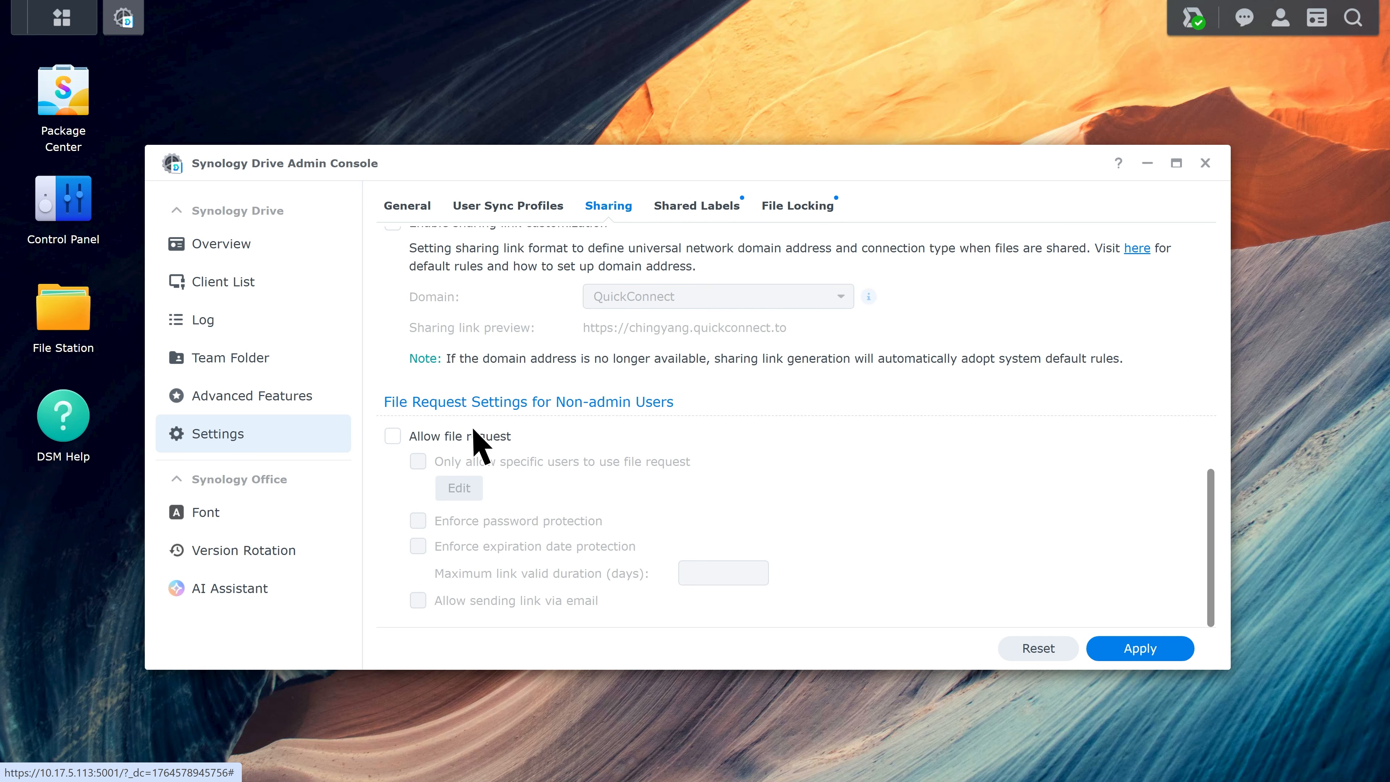
left_click(393, 438)
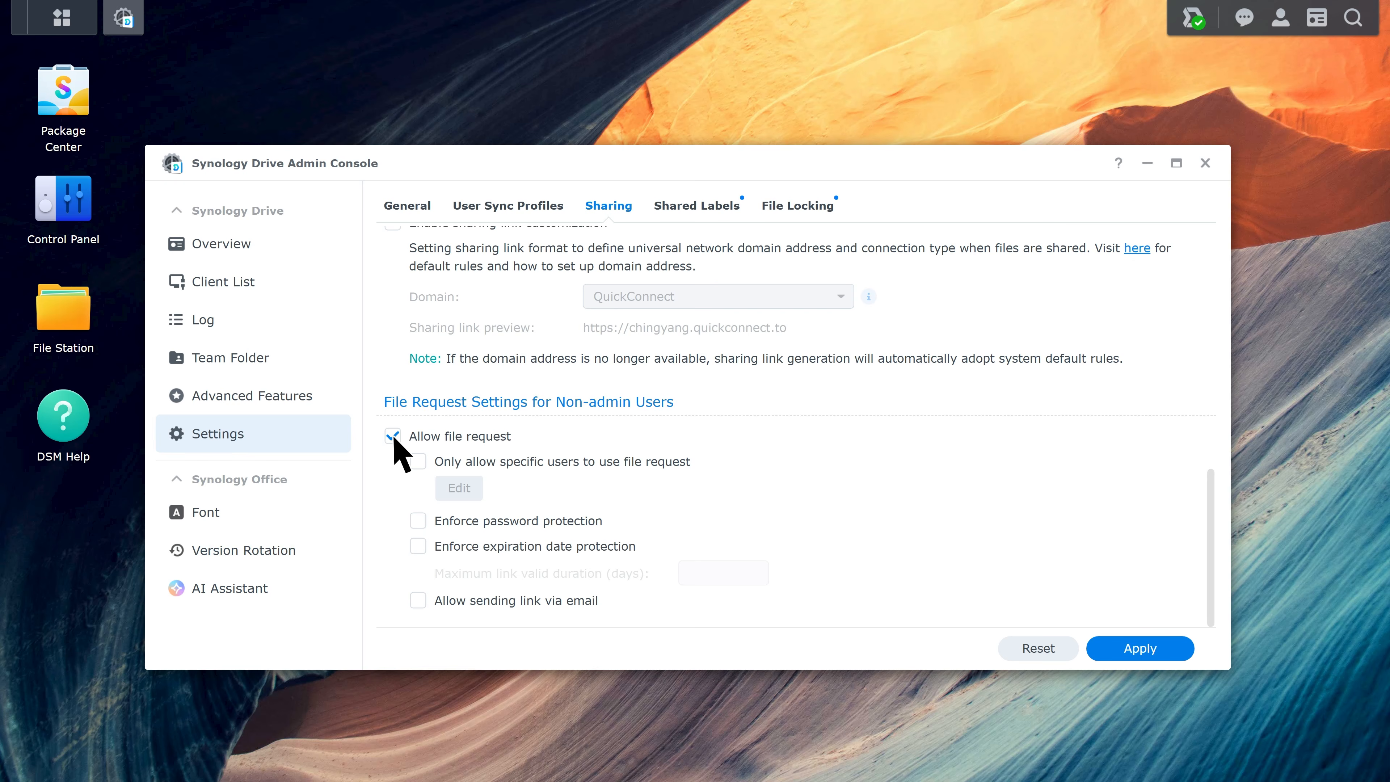
left_click(418, 462)
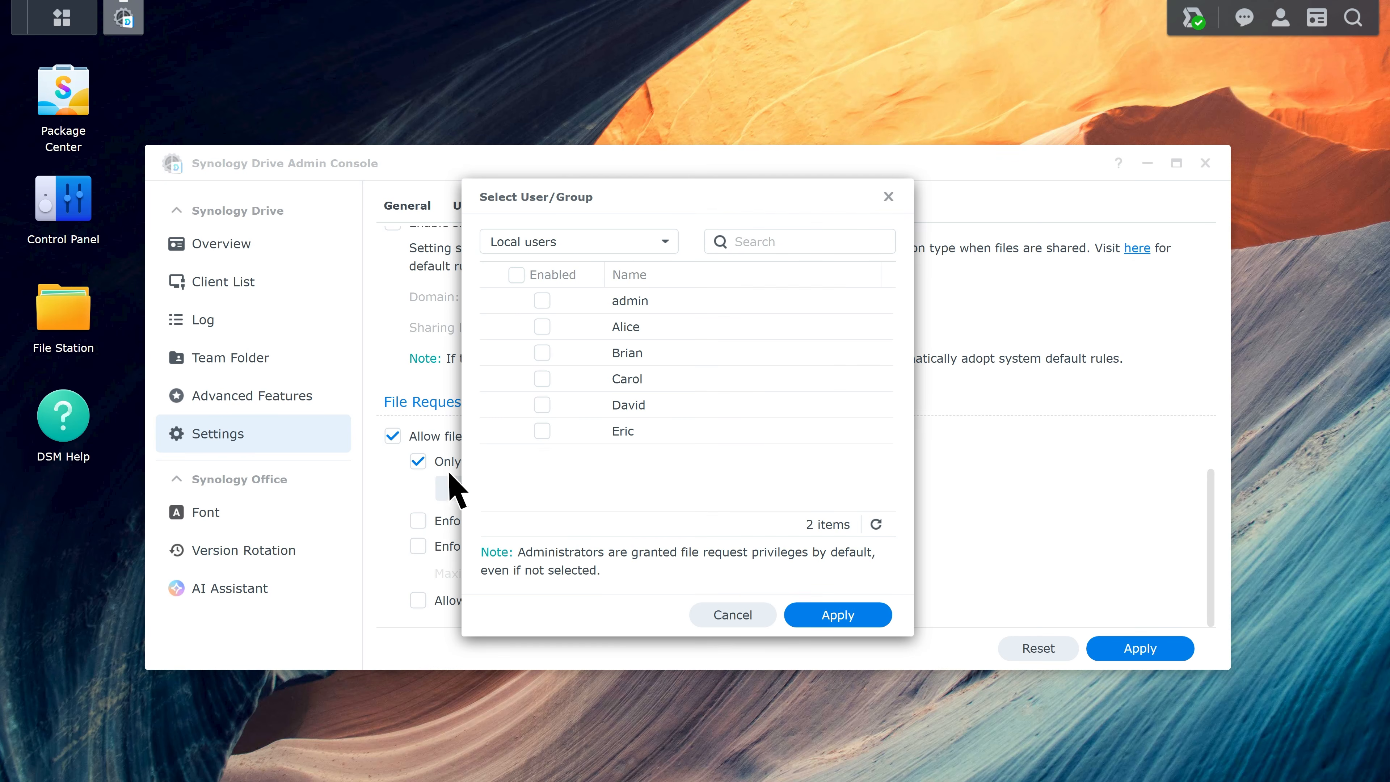
left_click(857, 617)
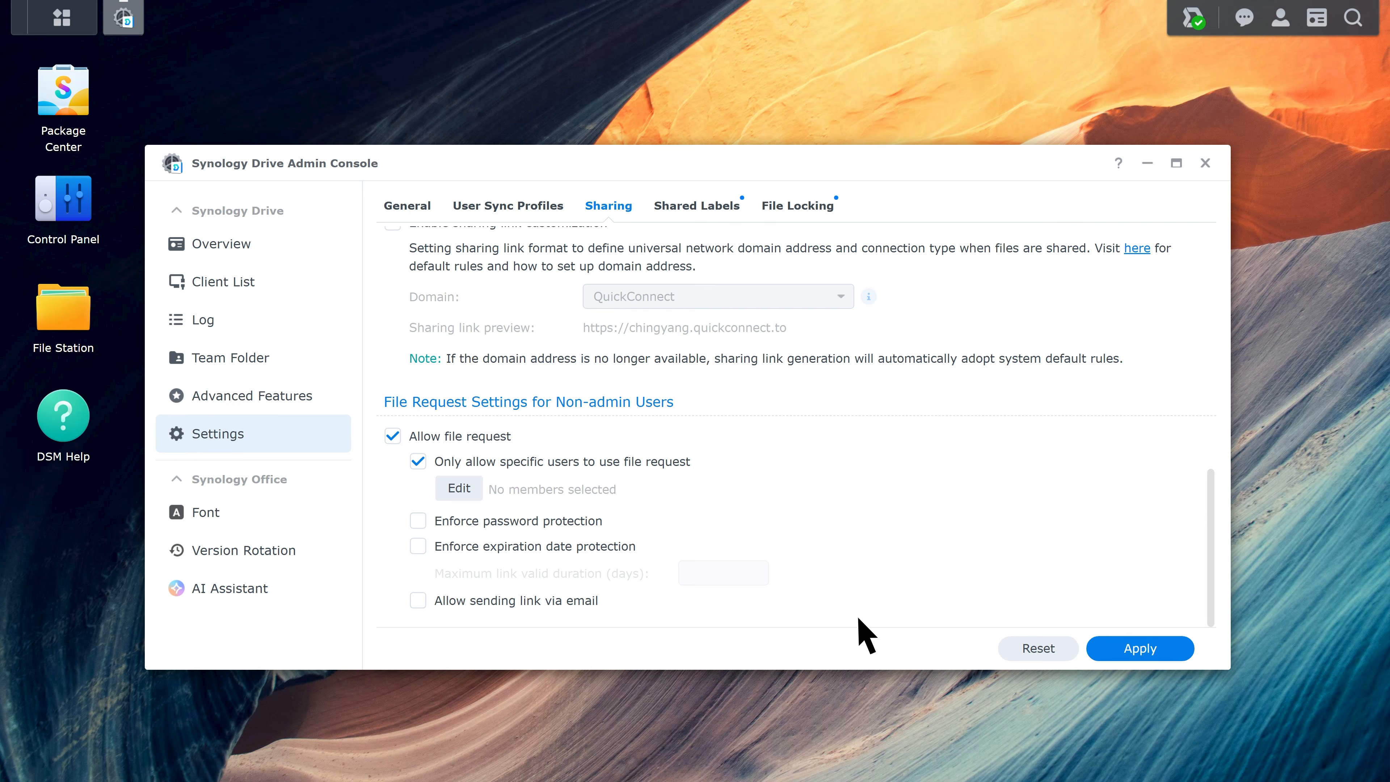
left_click(418, 521)
left_click(418, 547)
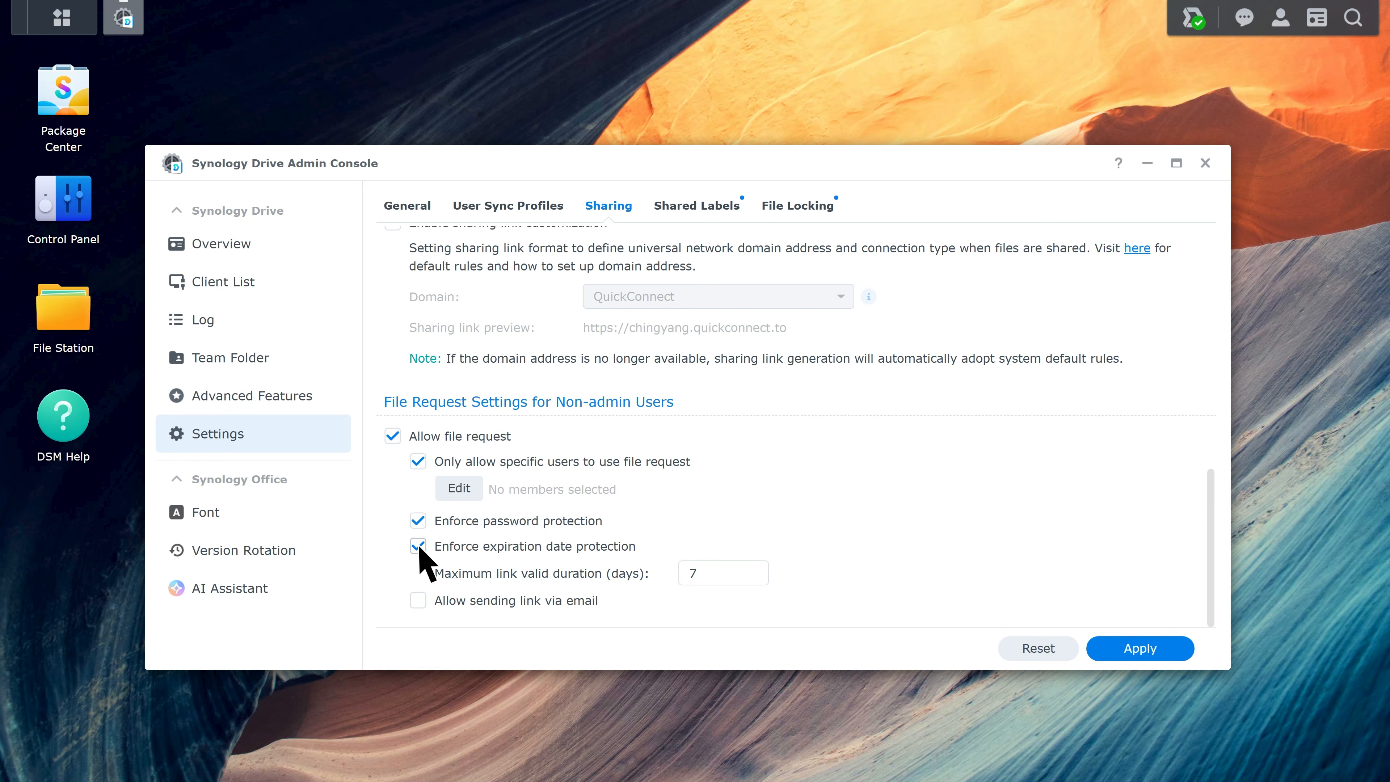
left_click(418, 601)
left_click(1157, 650)
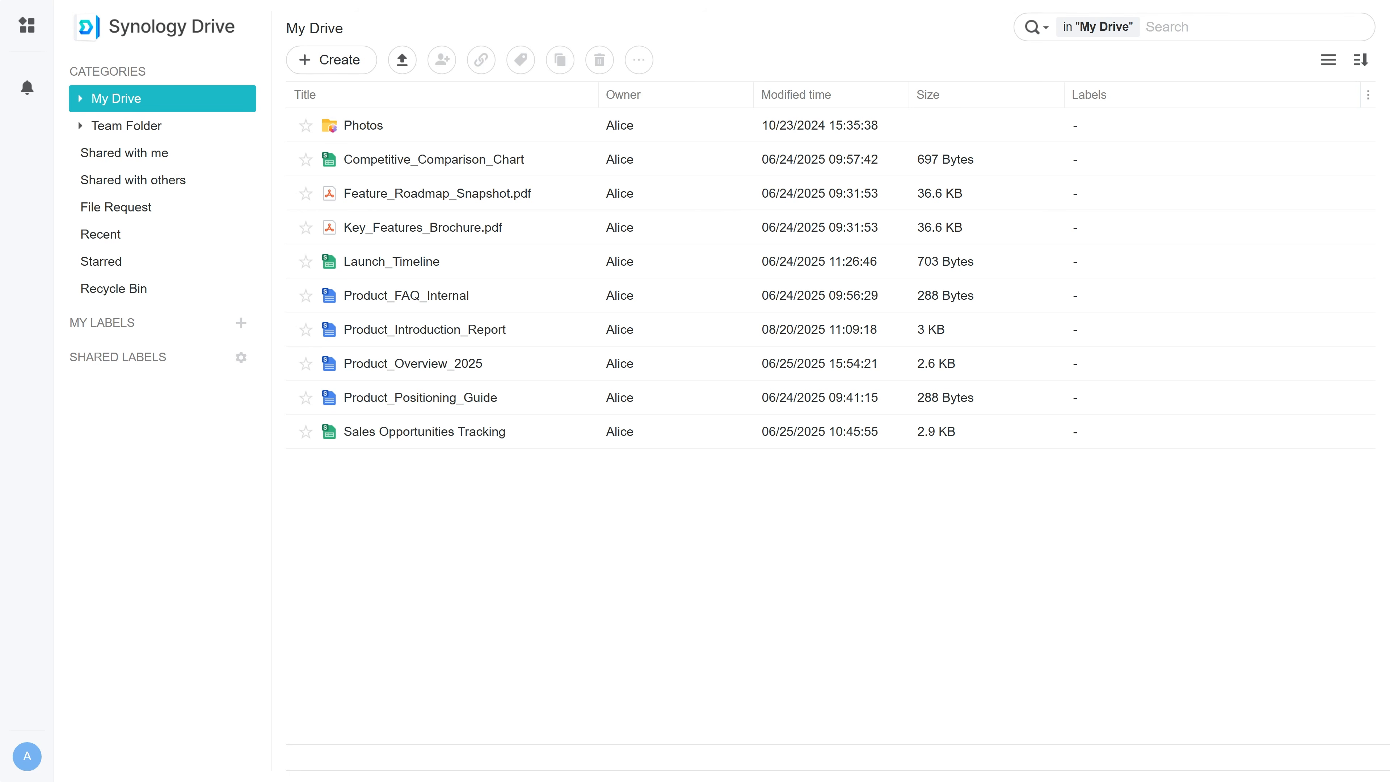
Open the Design Materials team folder, then start and cancel a file request for Shared Assets.
left_click(181, 127)
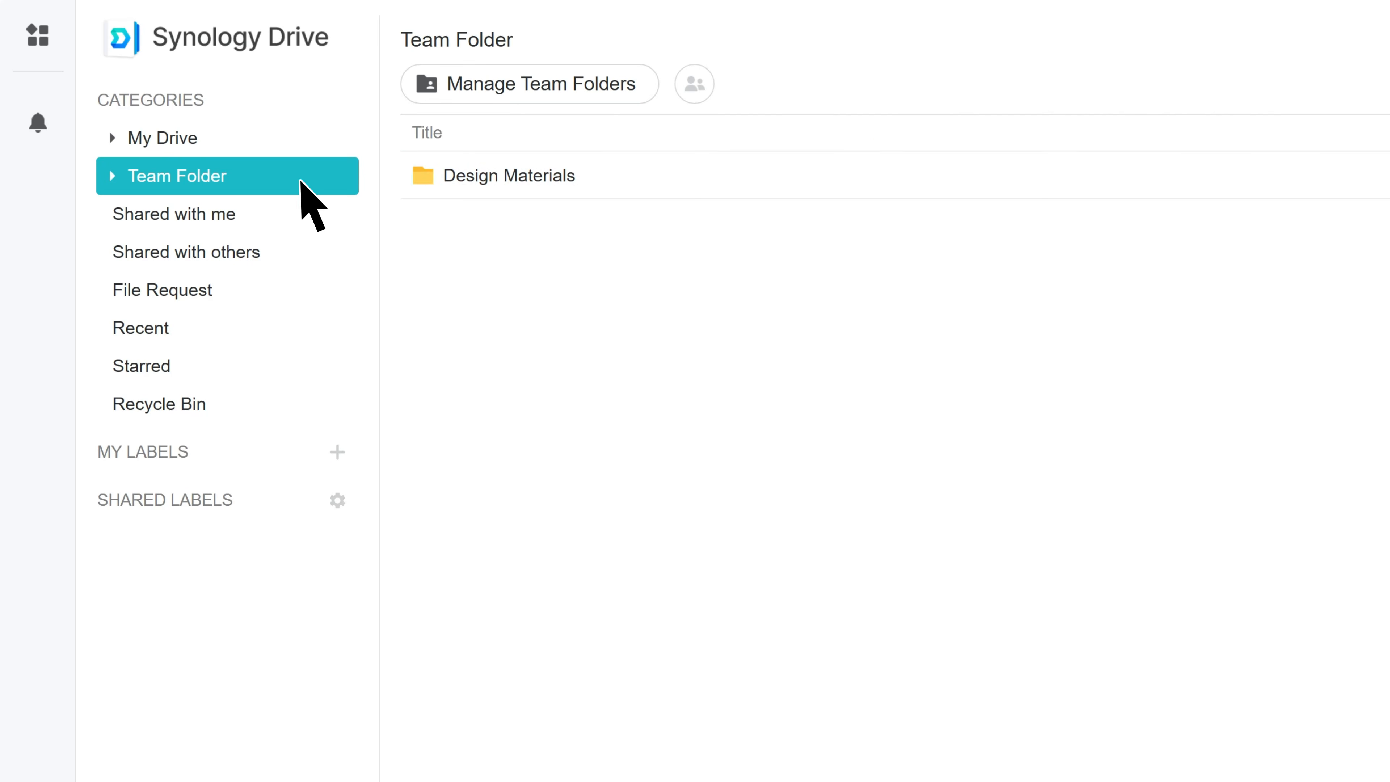
double_click(663, 184)
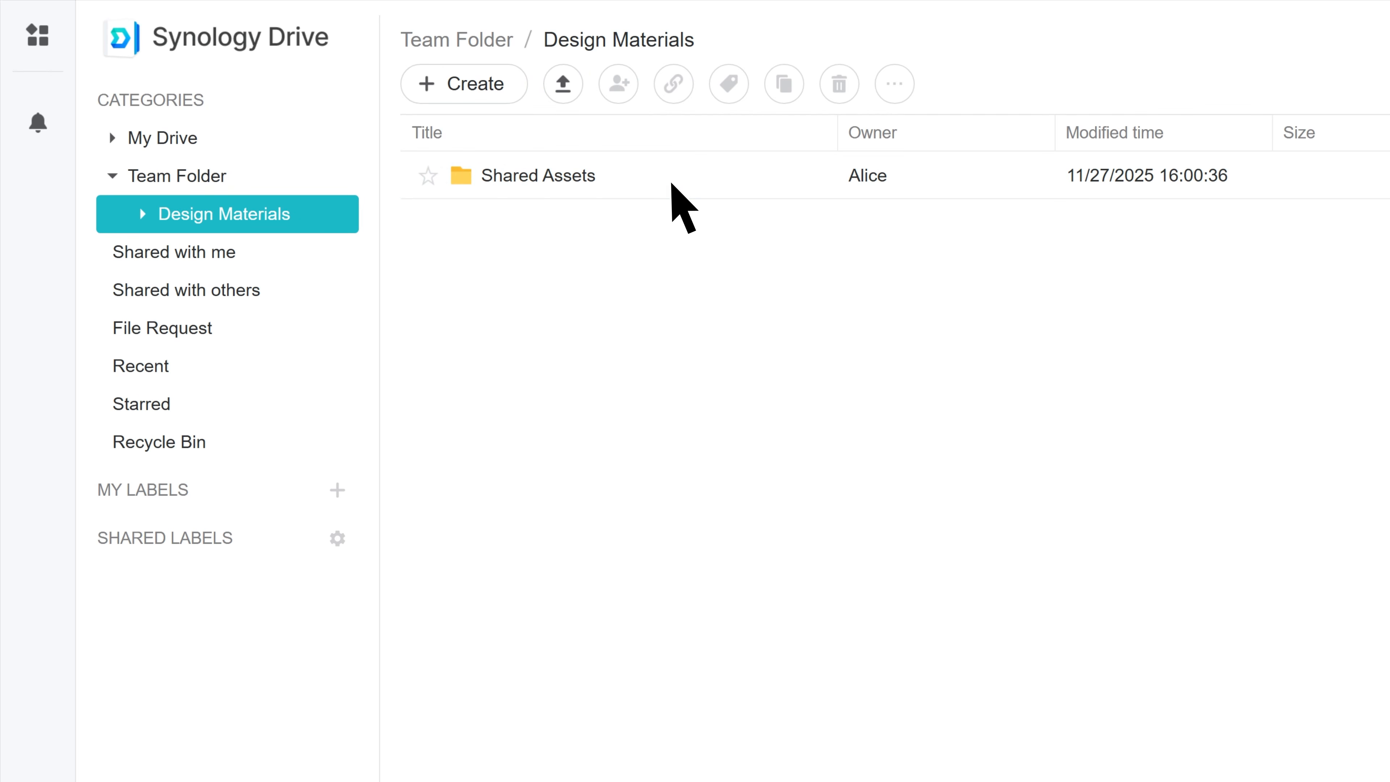
right_click(672, 185)
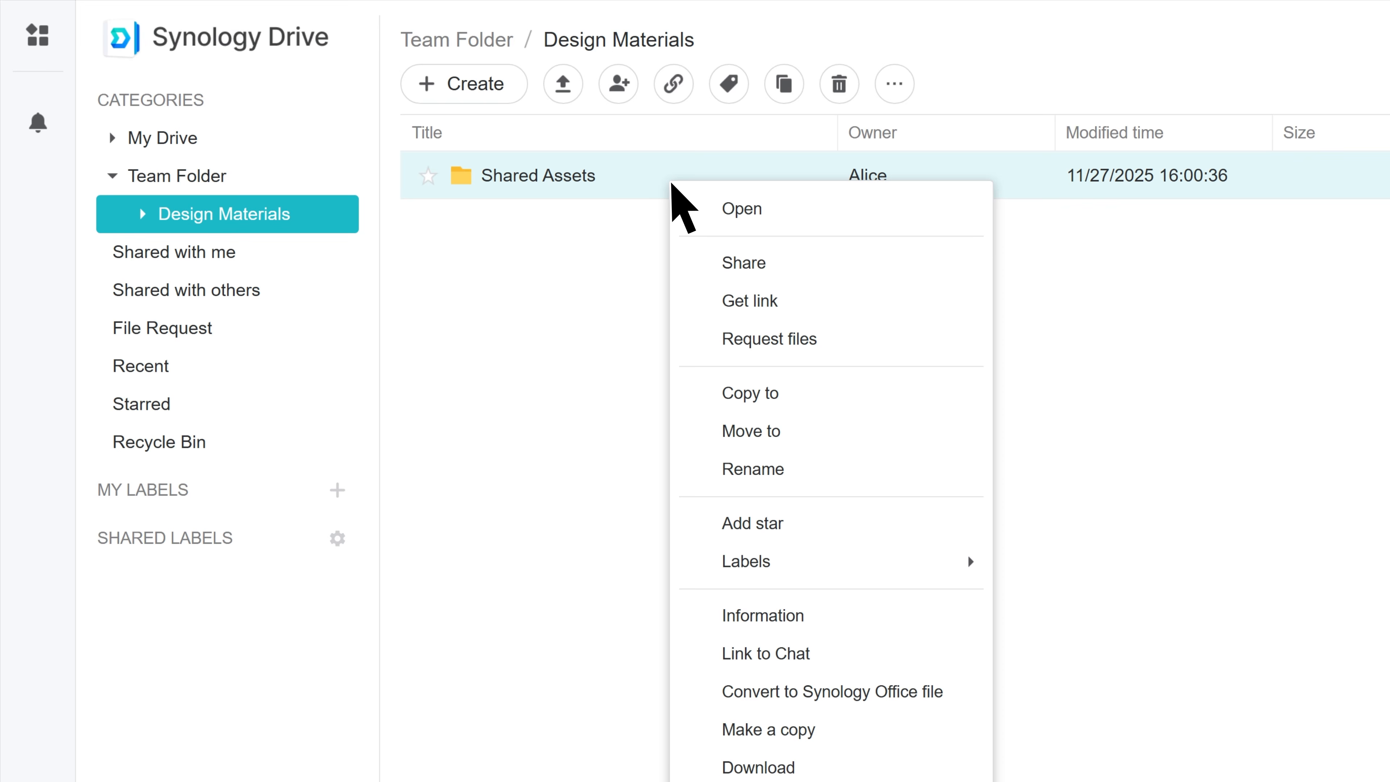
left_click(811, 335)
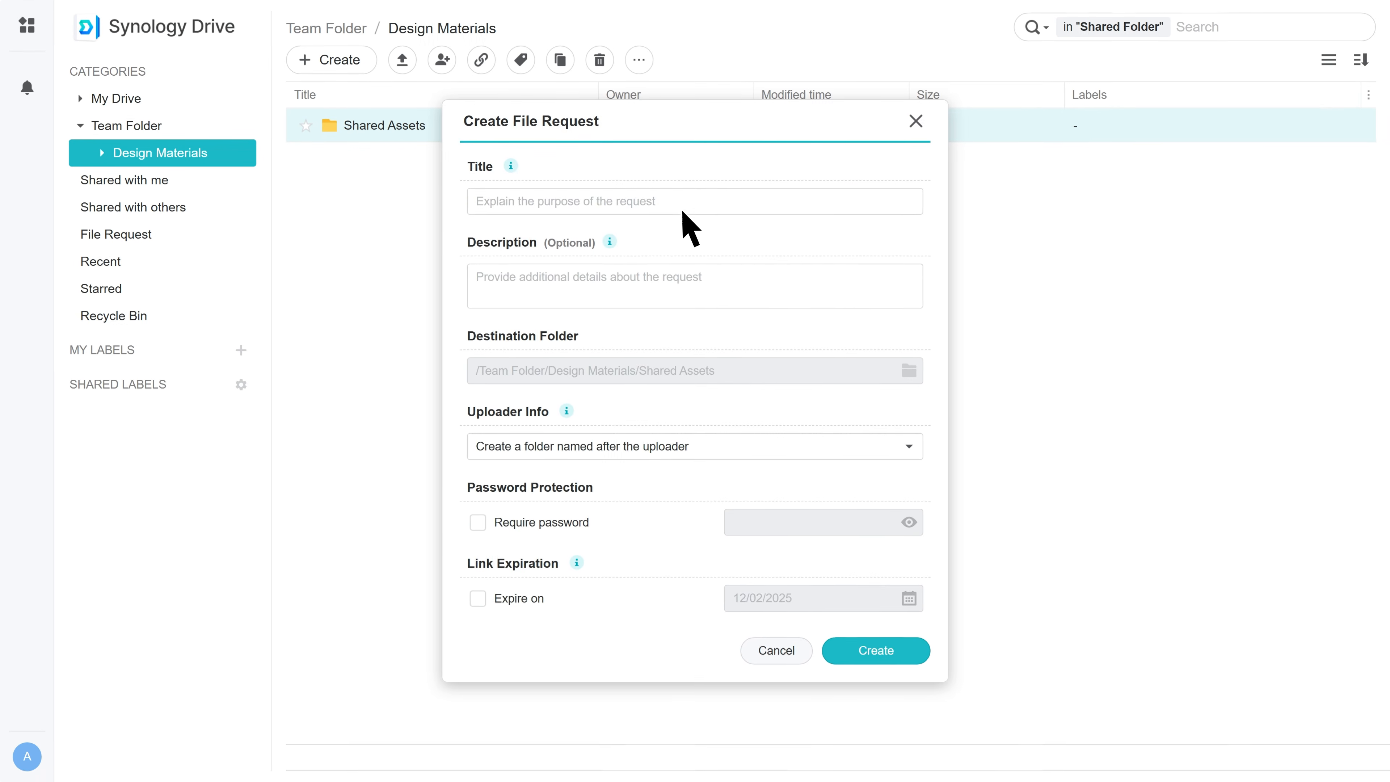
left_click(915, 122)
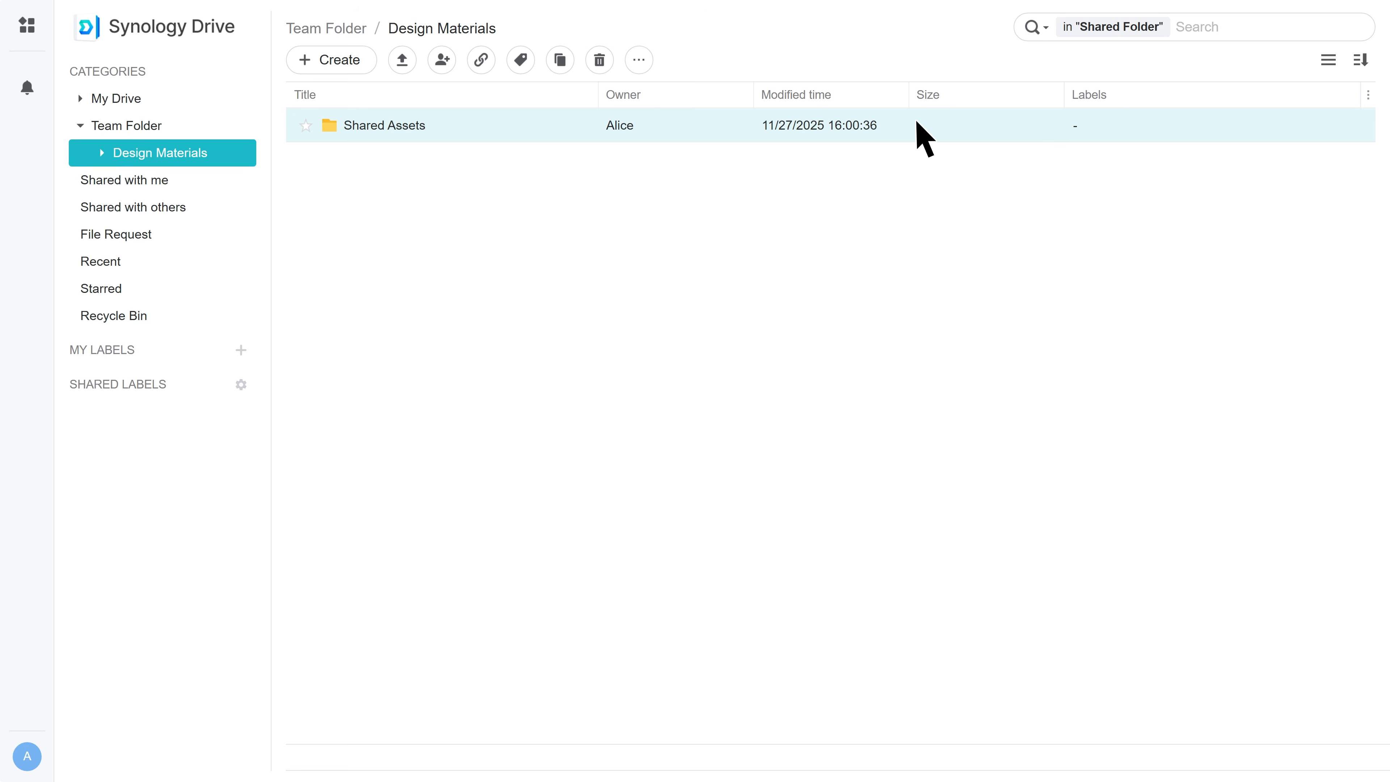
Start a new file request titled 'To Be Reviewed' described 'Upload the files to be reviewed here'.
left_click(163, 236)
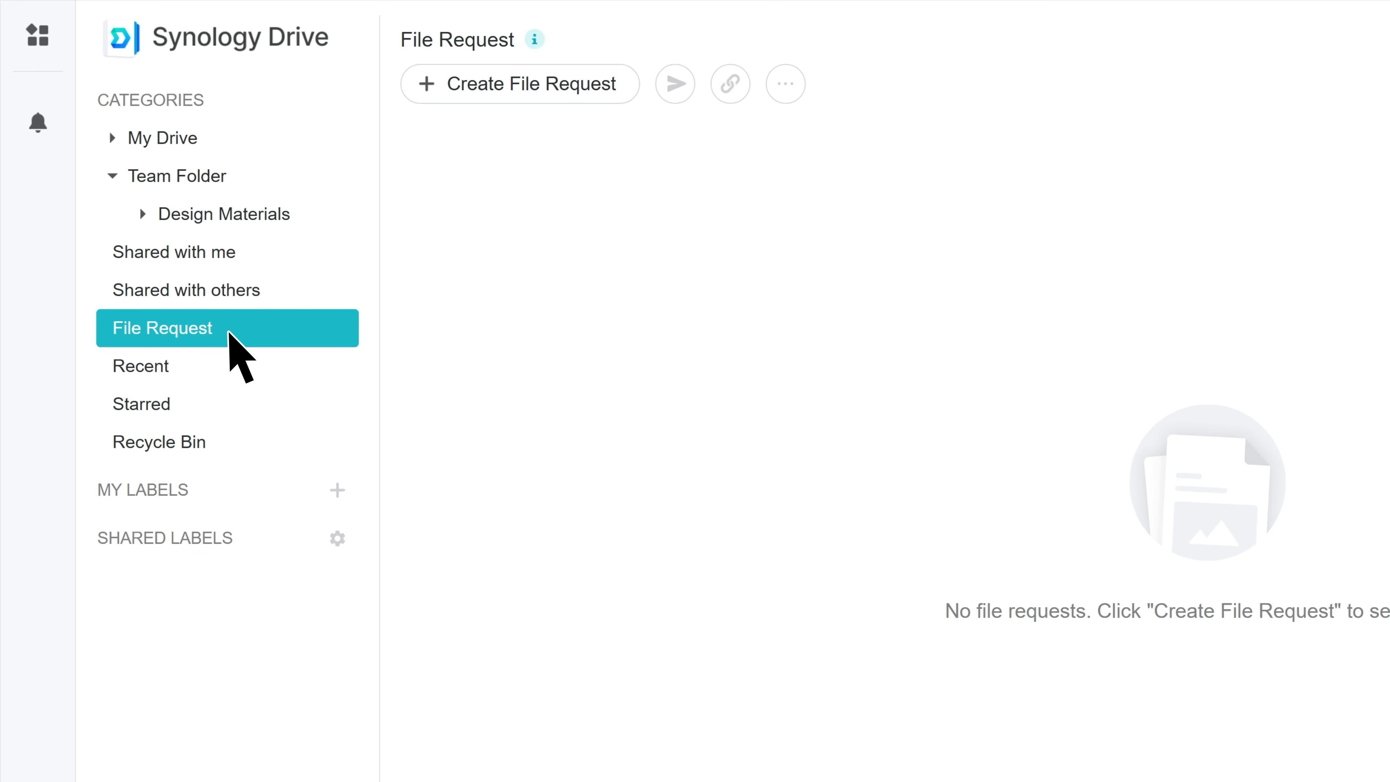
left_click(544, 84)
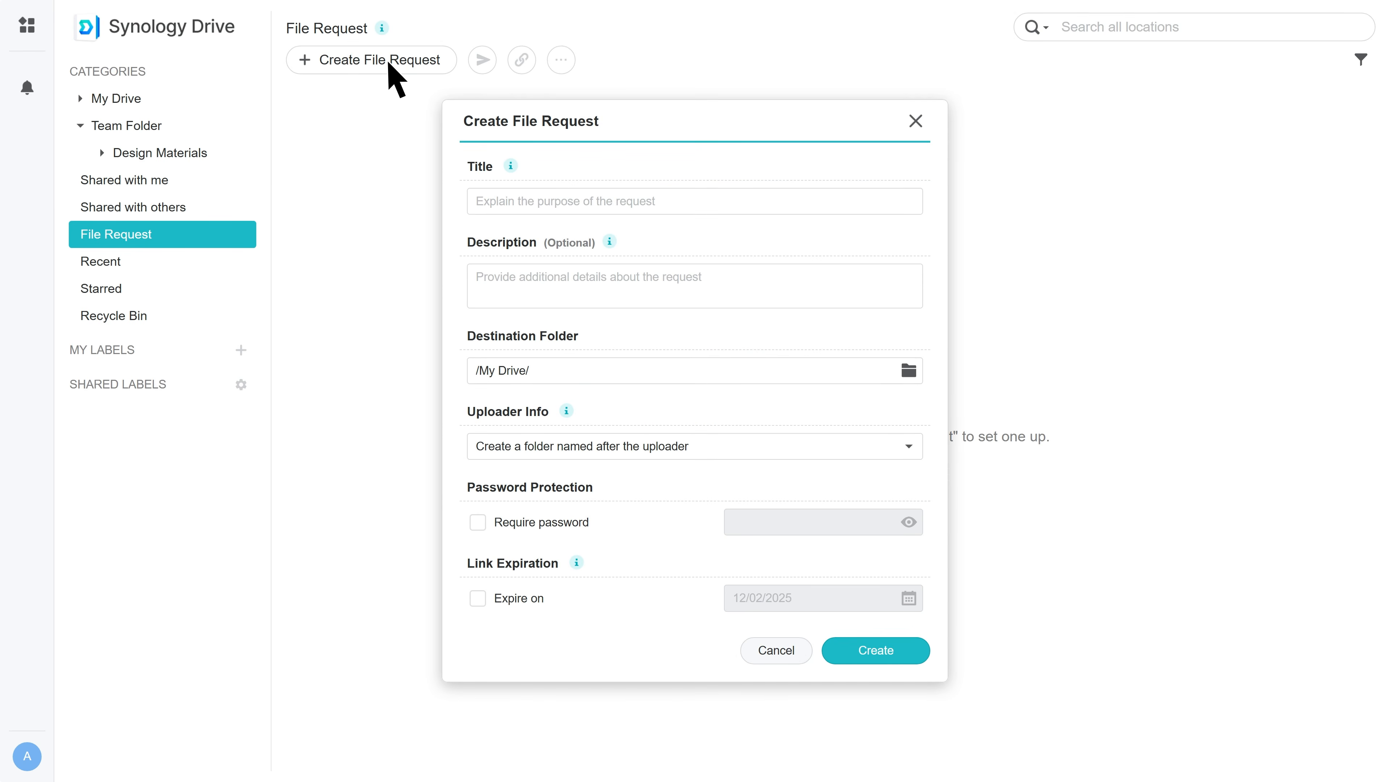
left_click(472, 198)
type("To Be")
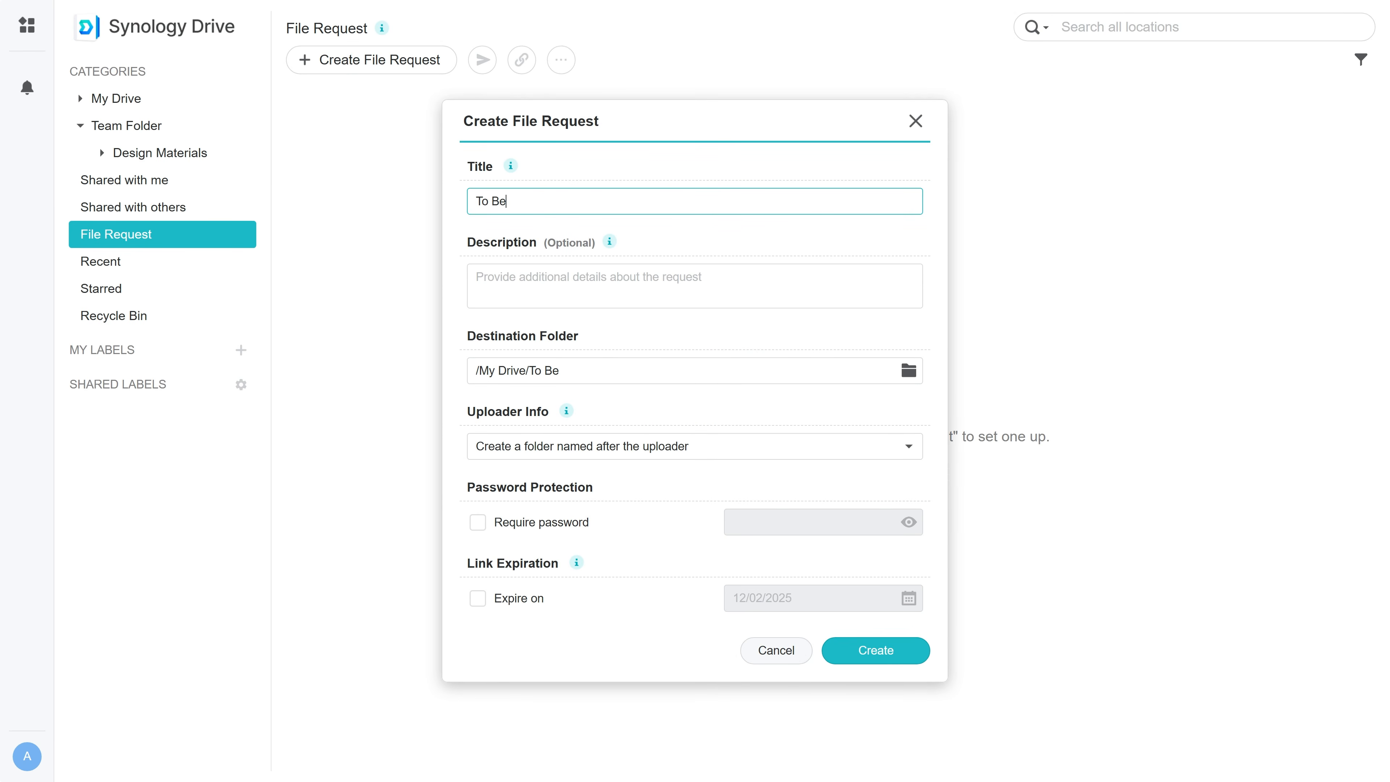
type(" Reviewed")
left_click(491, 273)
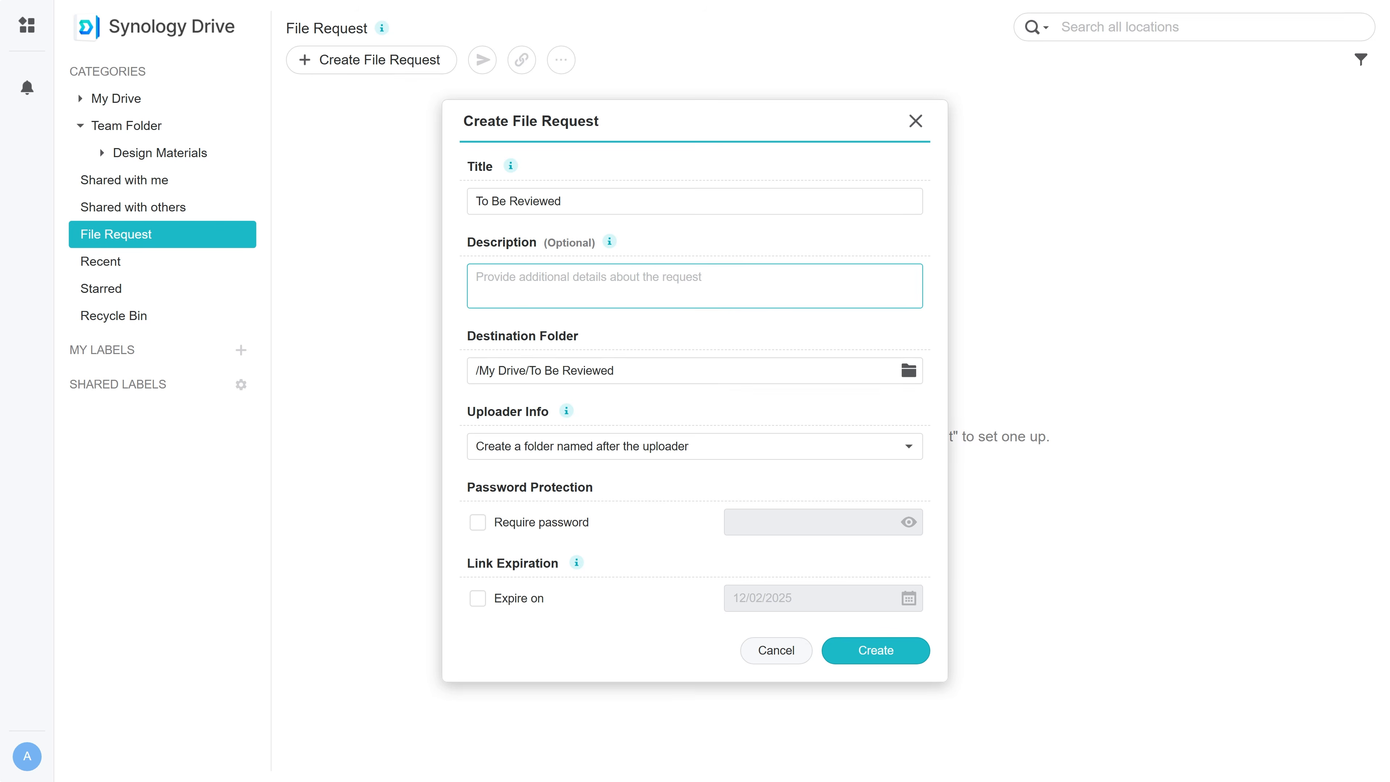
type("Upload the files to")
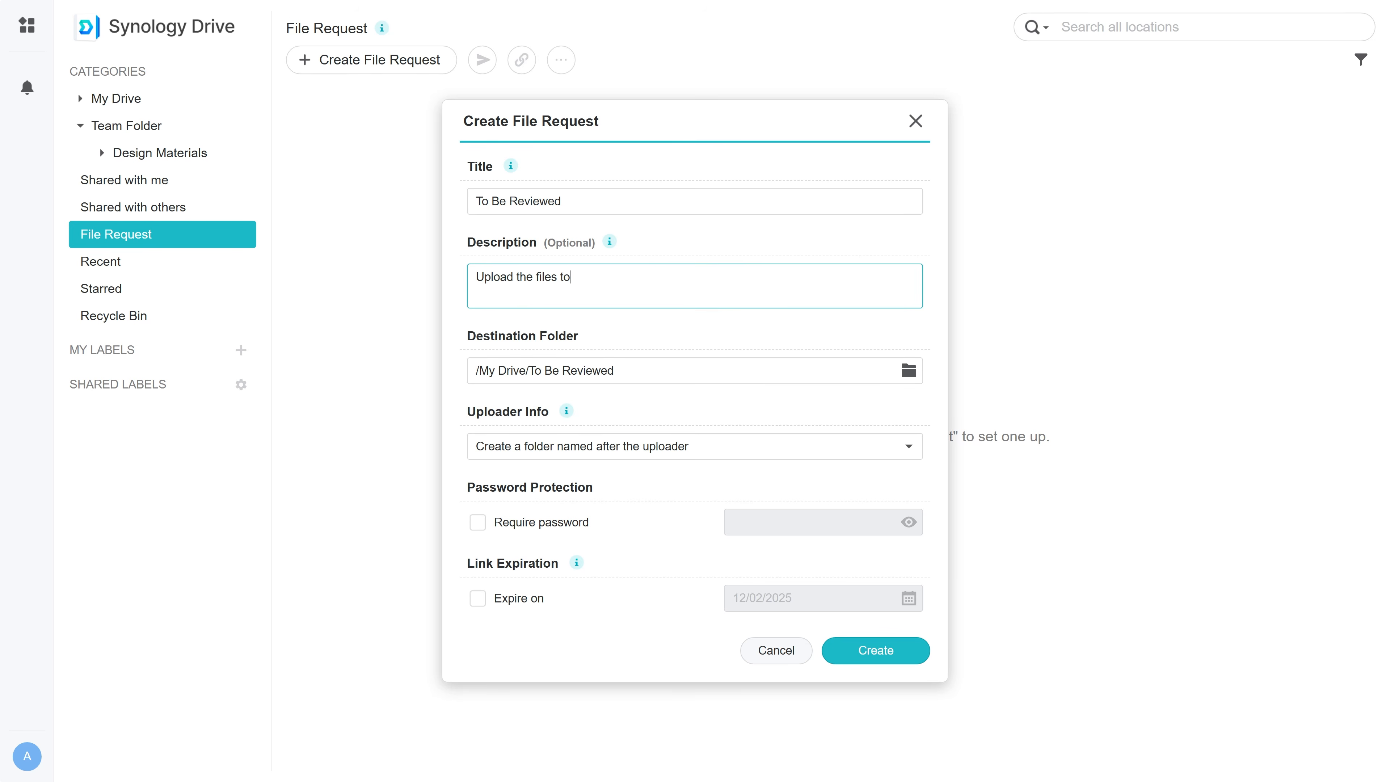
type(" be reviewed here")
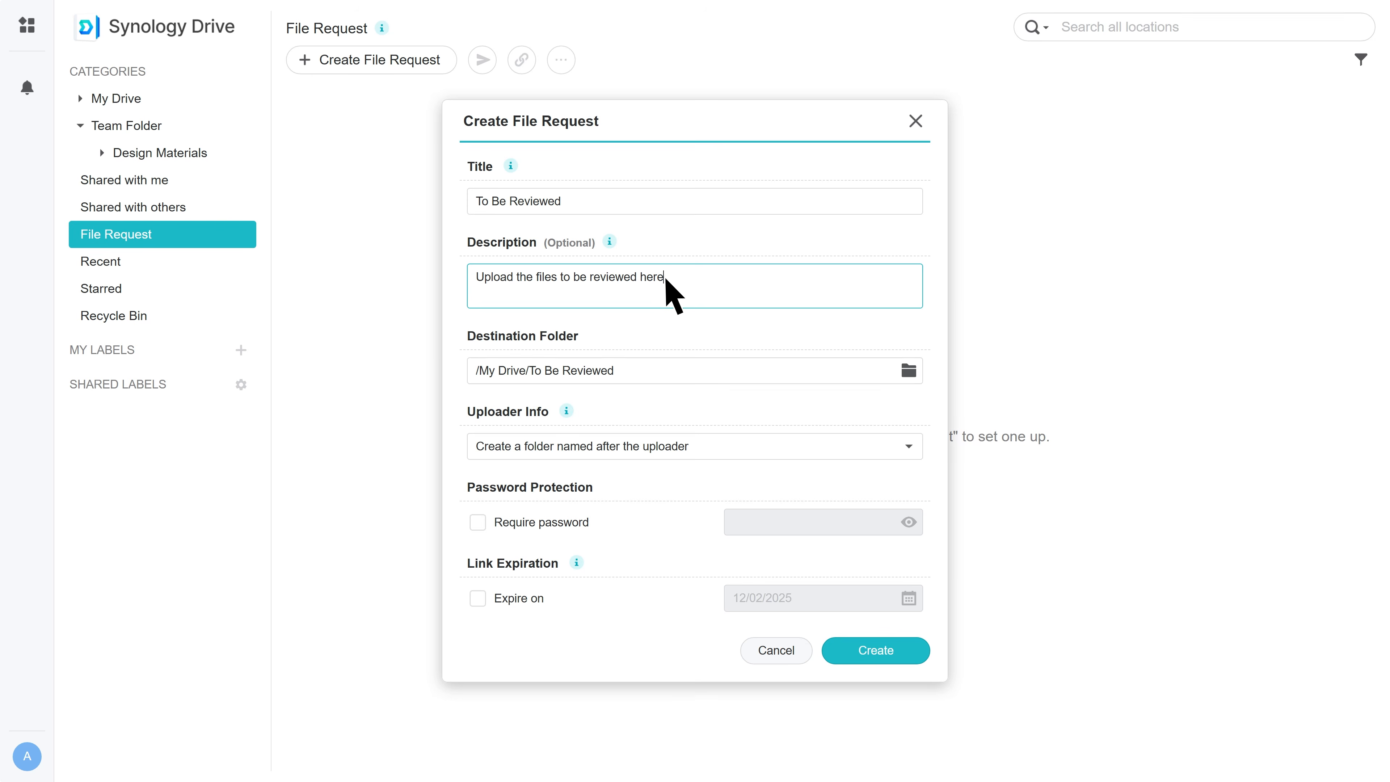
Keep the current destination folder and the folder-per-uploader naming option.
left_click(909, 372)
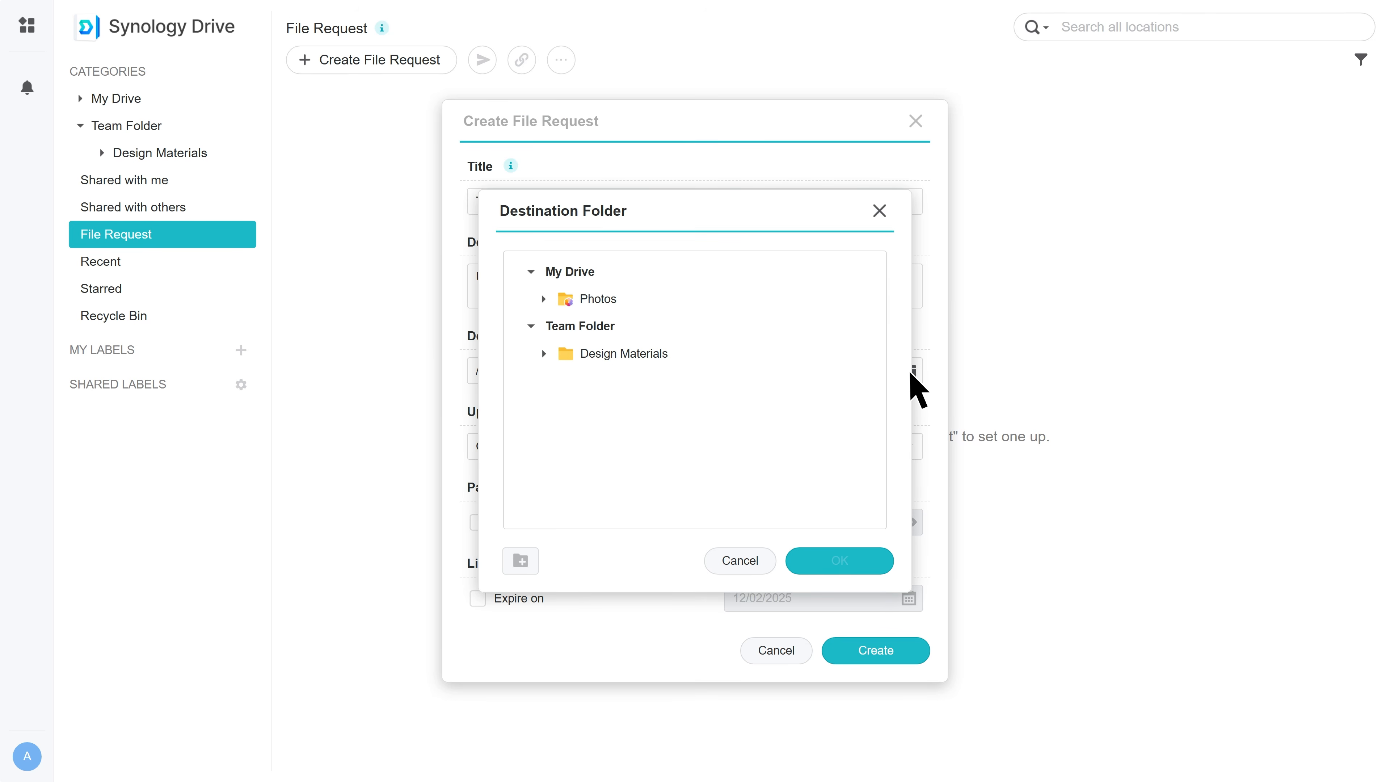
left_click(881, 213)
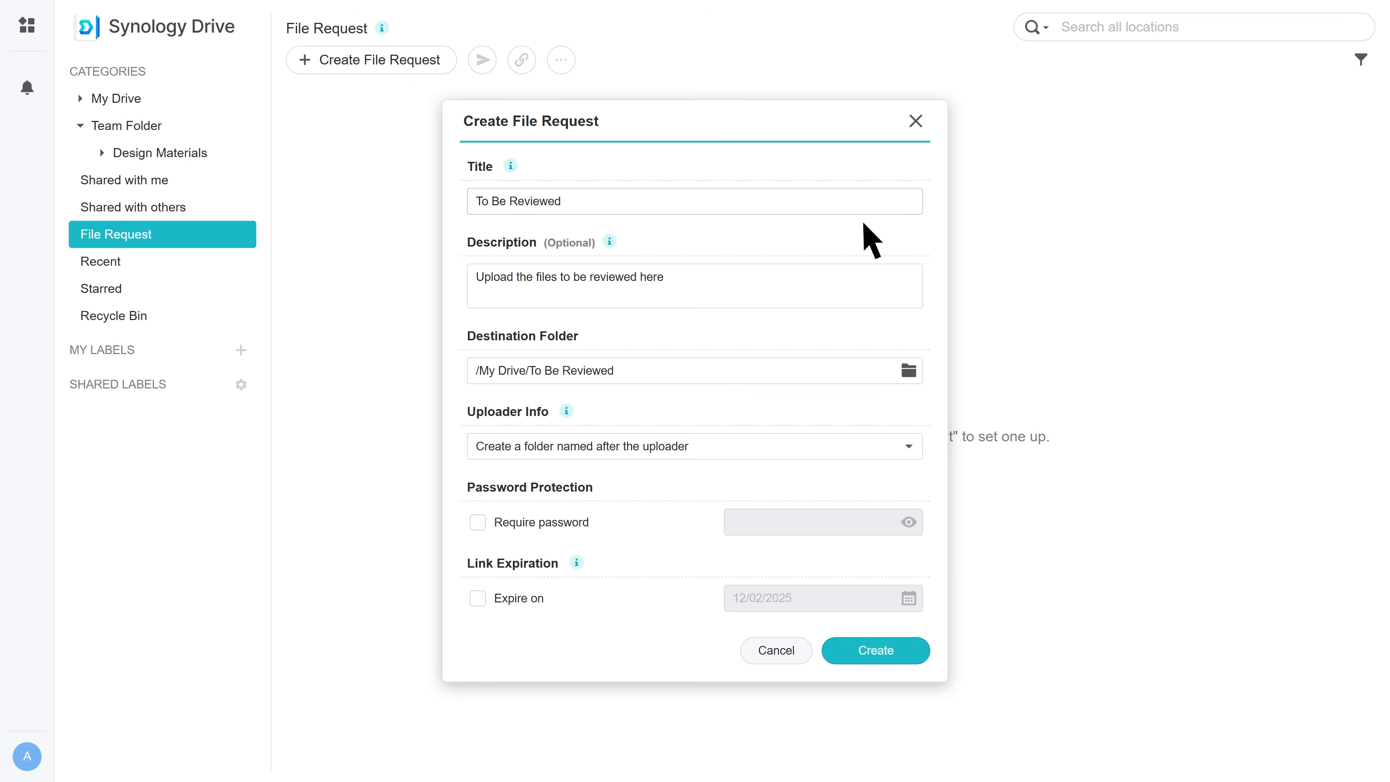
mouse_move(568, 414)
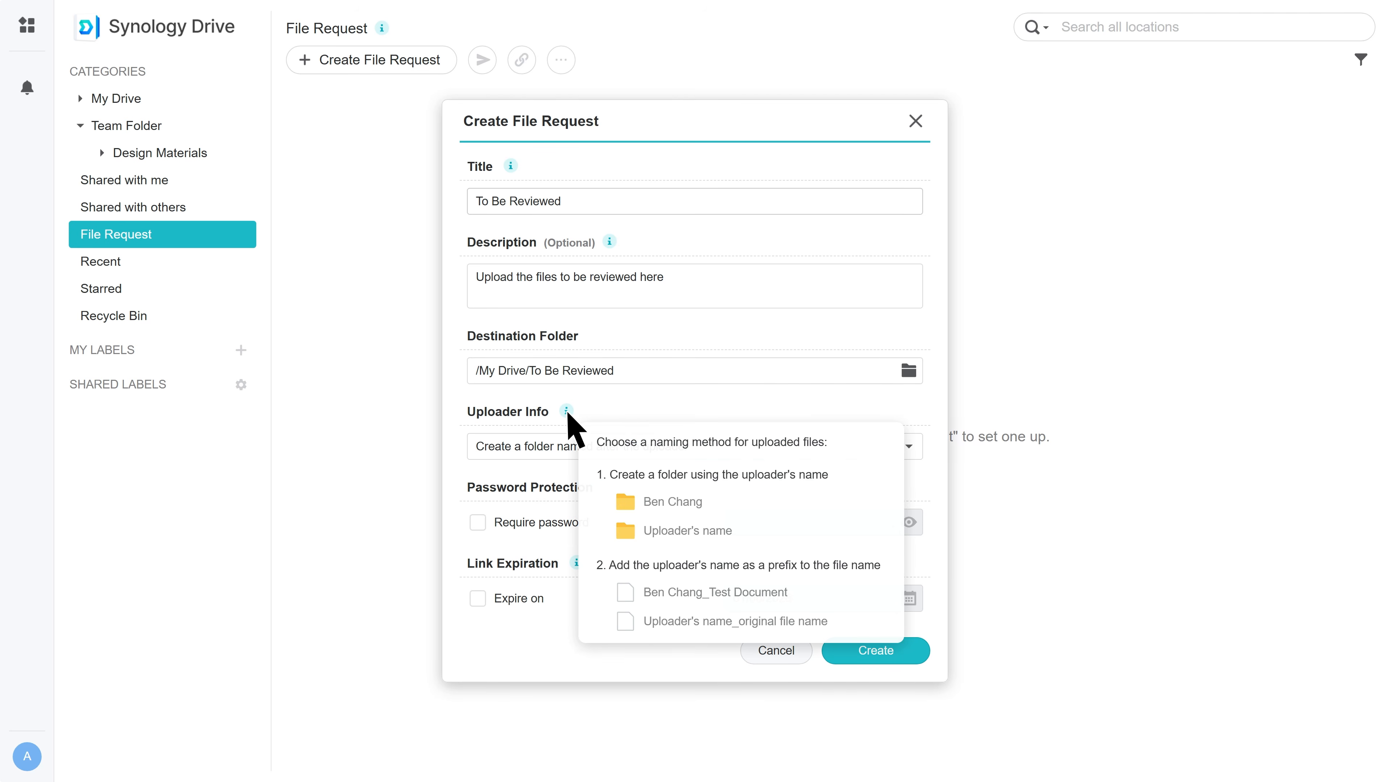
left_click(908, 446)
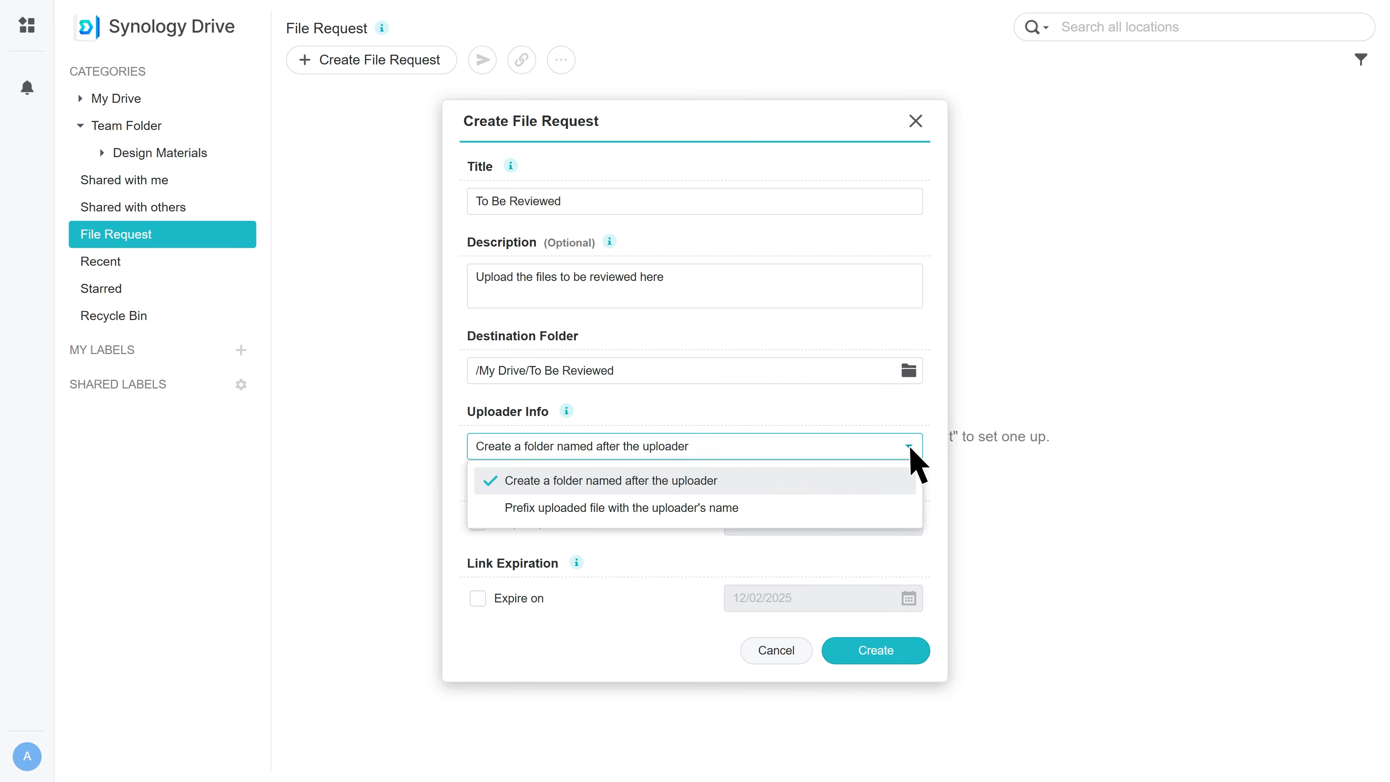
left_click(910, 448)
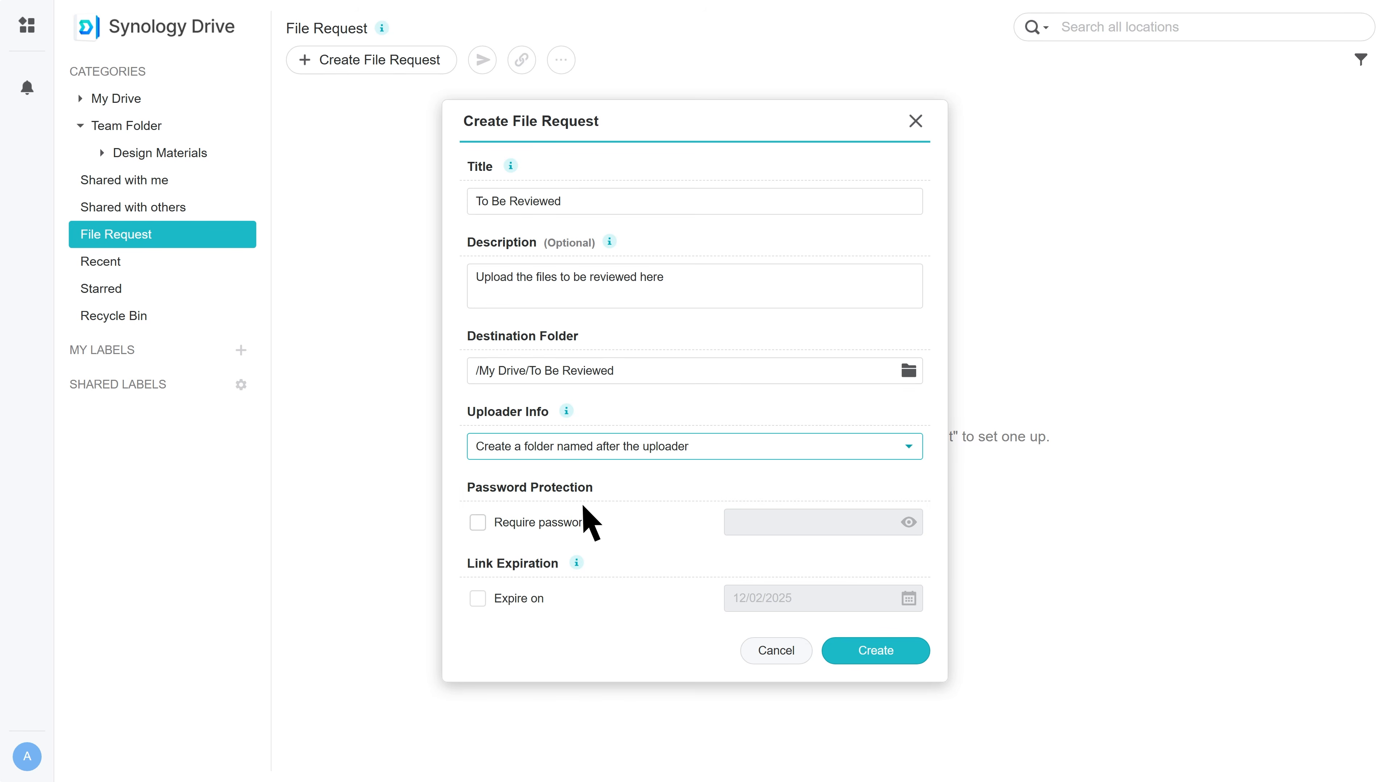
Require a password for the request and enable expiry on 12/02/2025.
left_click(478, 523)
left_click(747, 525)
type("1234")
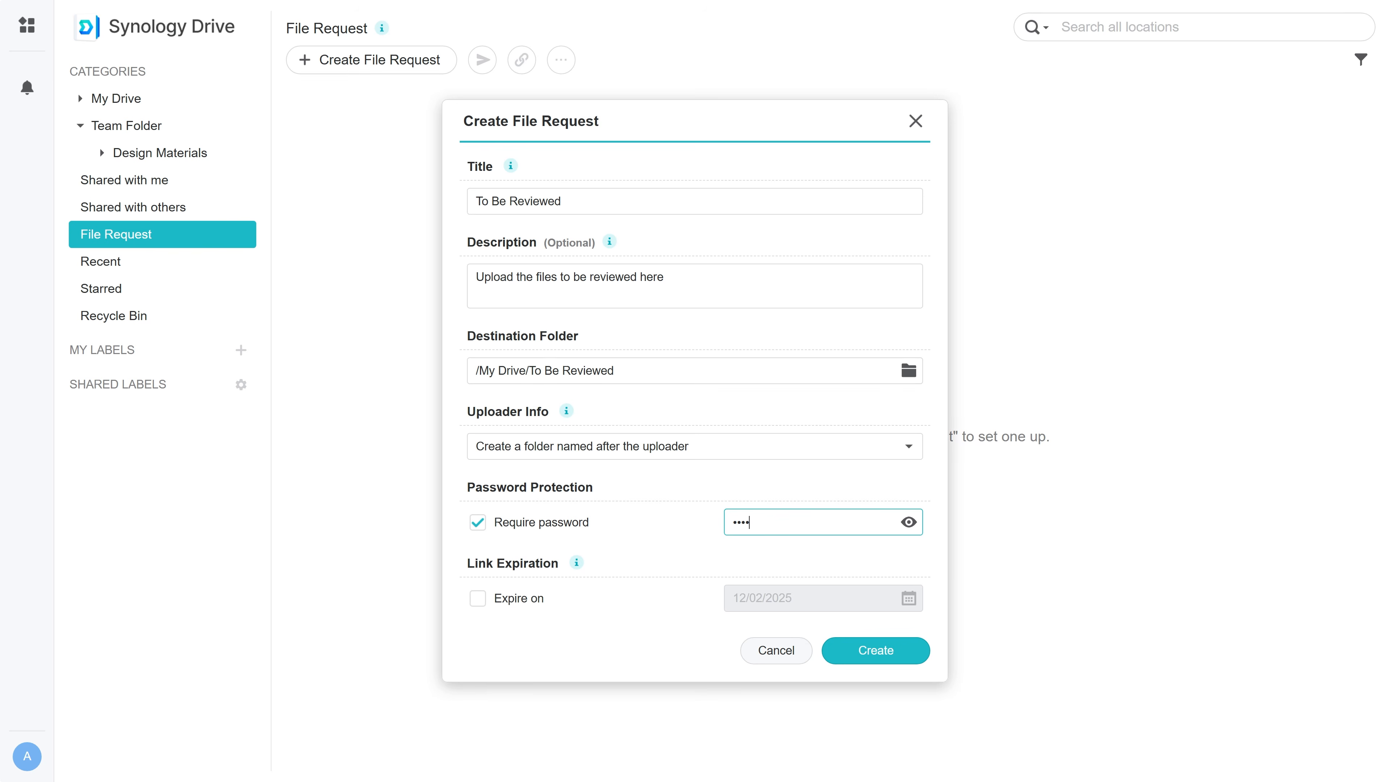
left_click(478, 599)
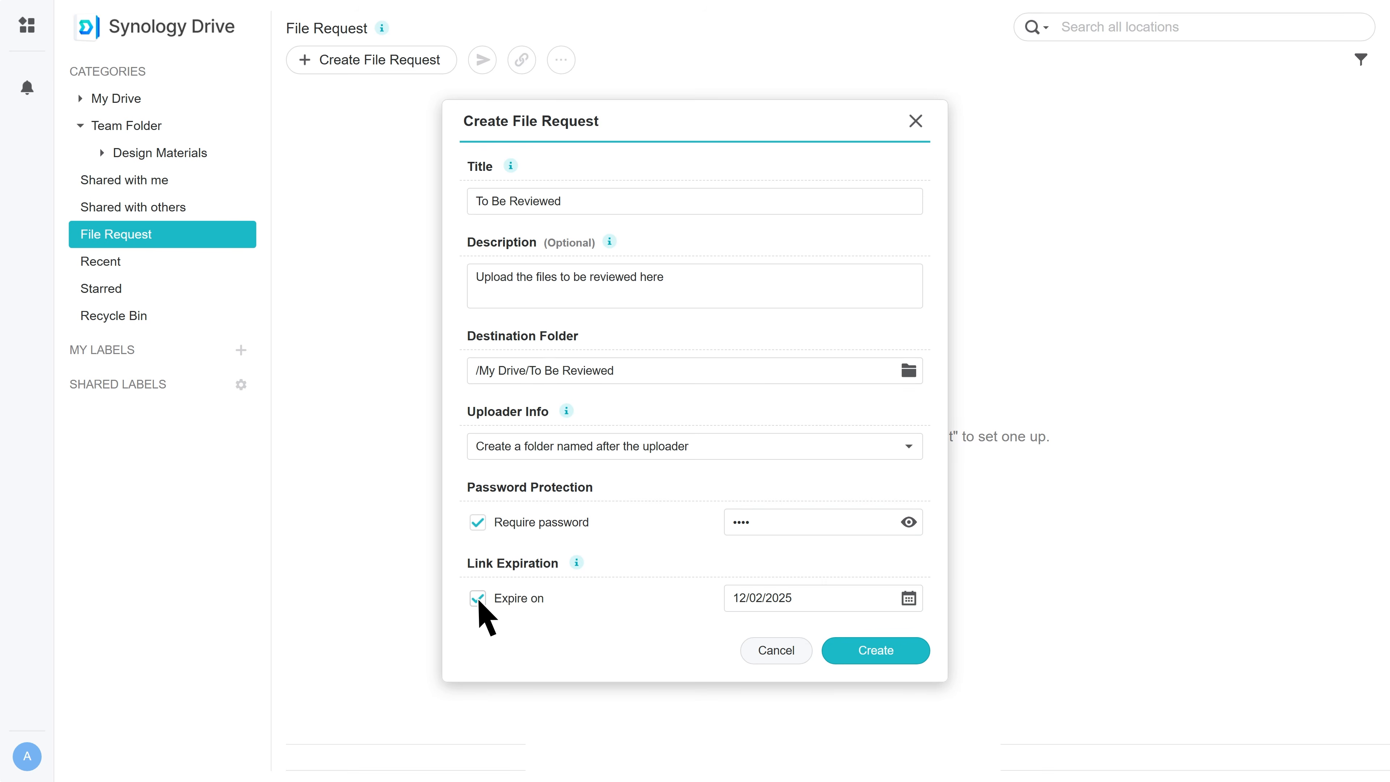
Create the request and email its upload link to the recipient's address.
left_click(903, 655)
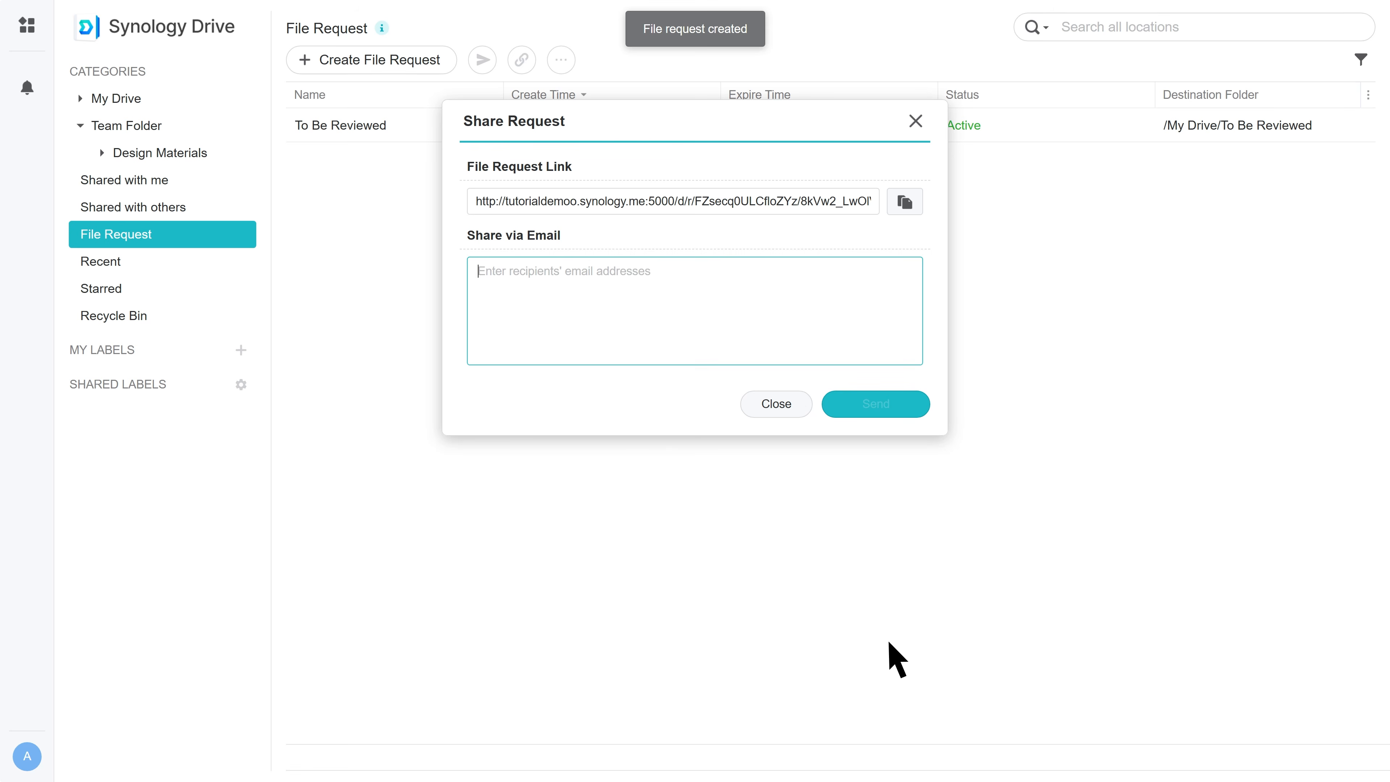
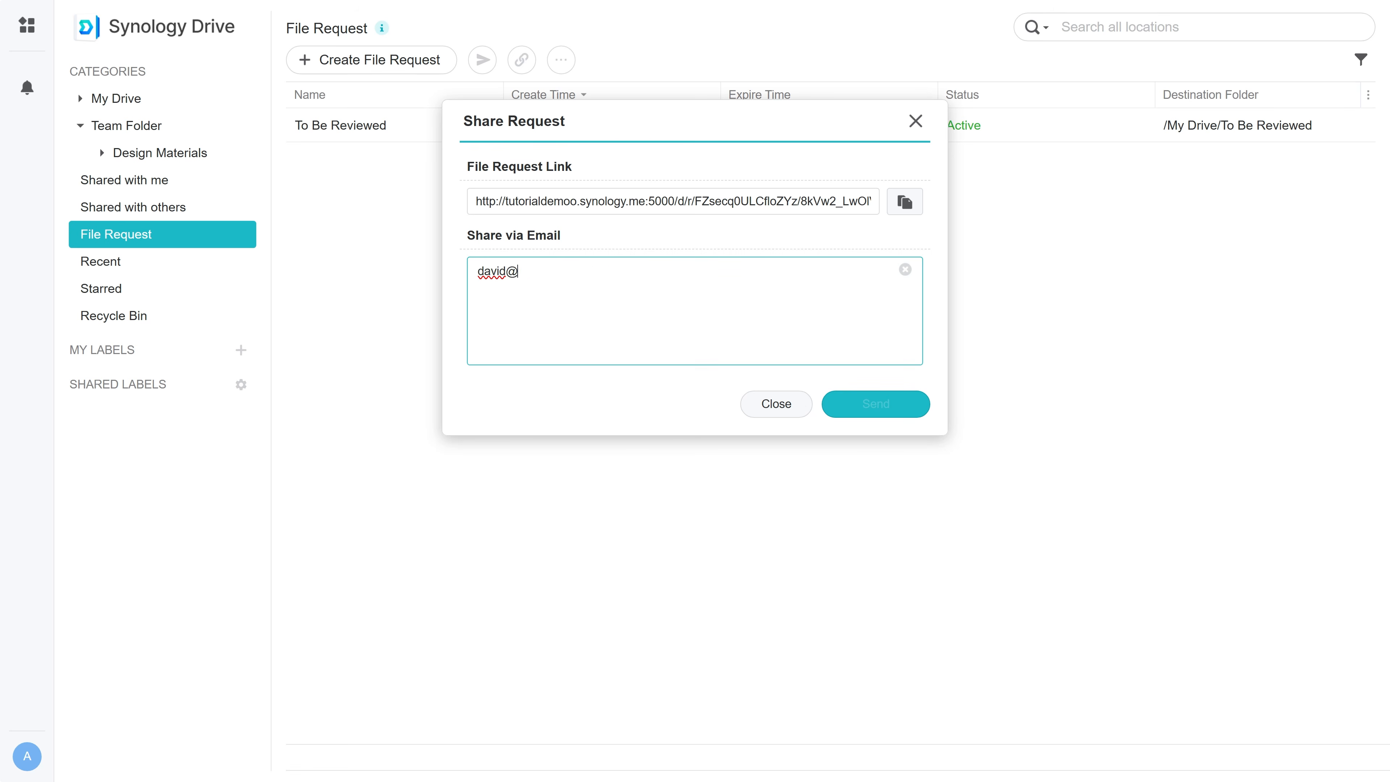
key("Return")
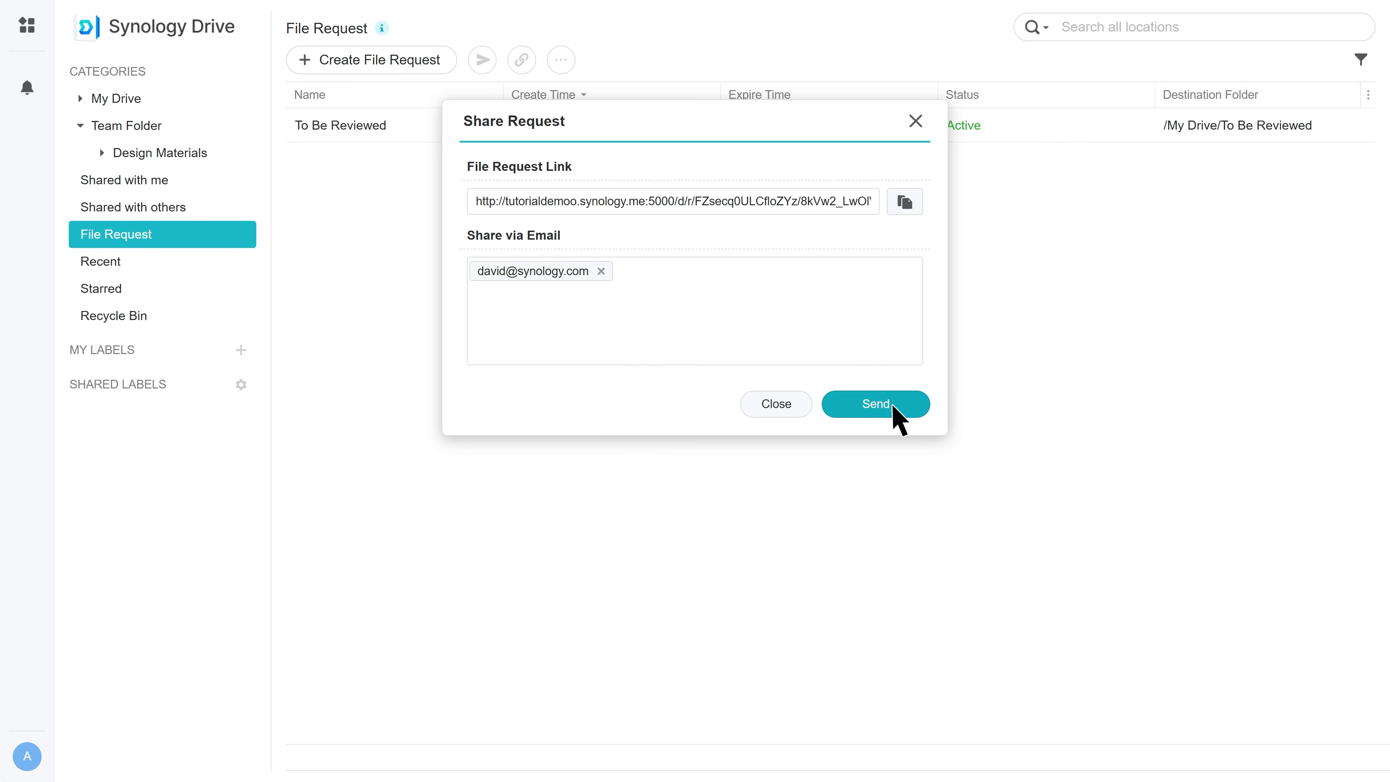
left_click(893, 406)
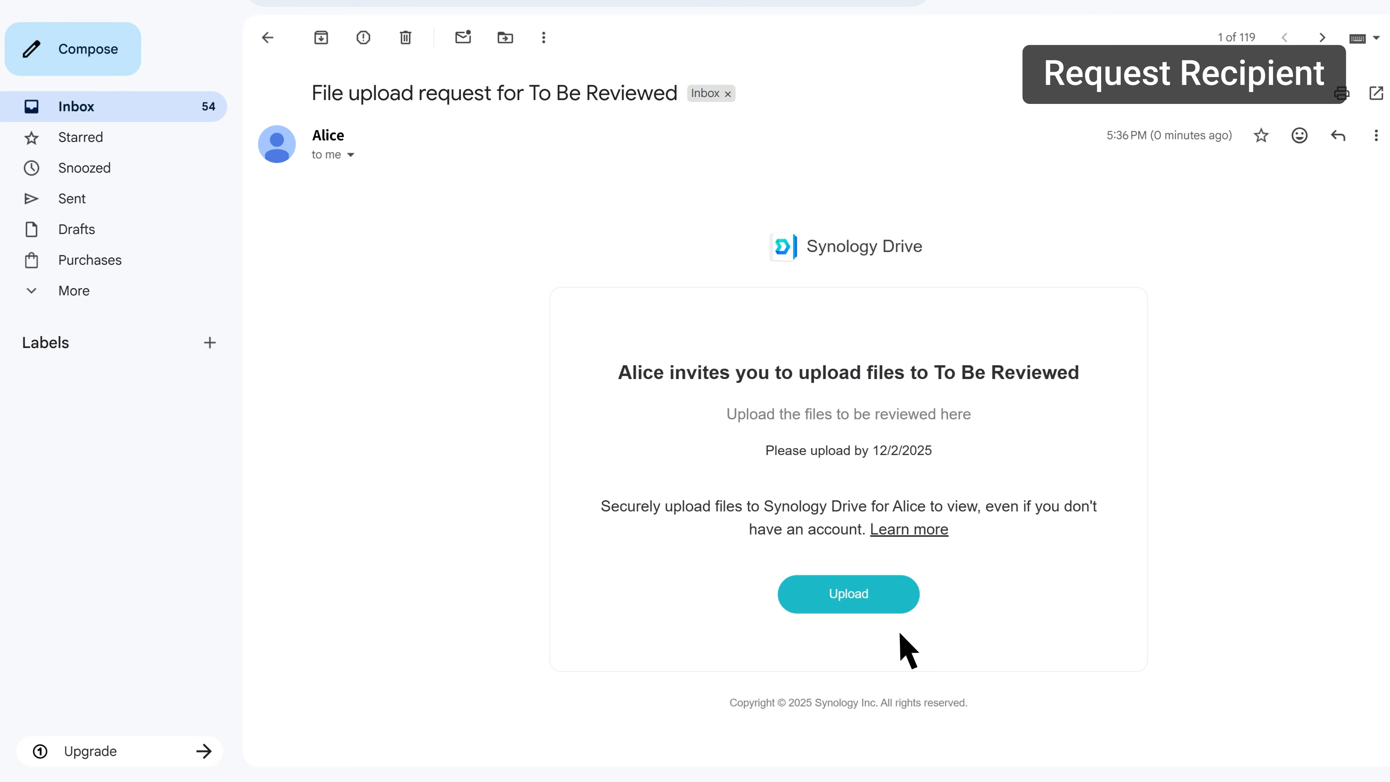
From the invitation email, unlock the upload page with the request password.
left_click(888, 599)
left_click(603, 382)
type("•••")
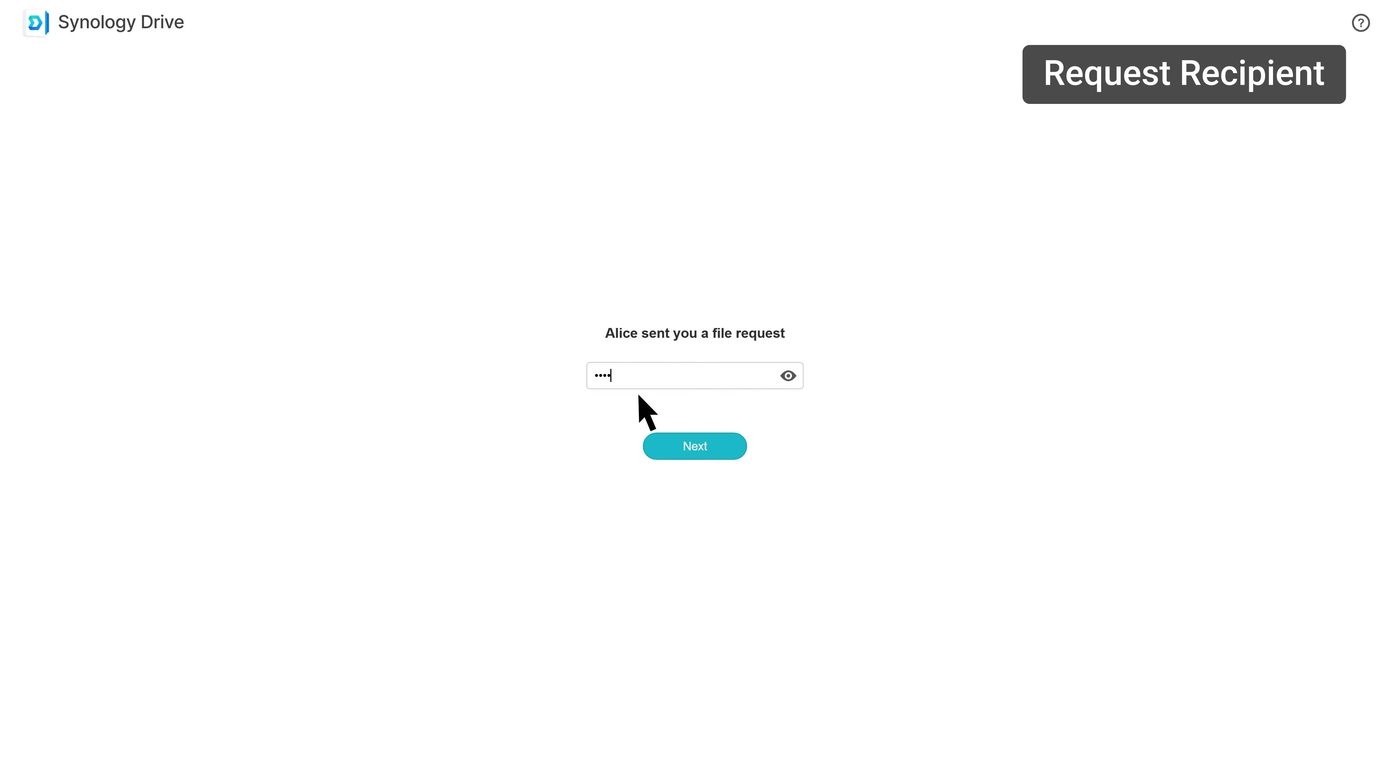
left_click(710, 448)
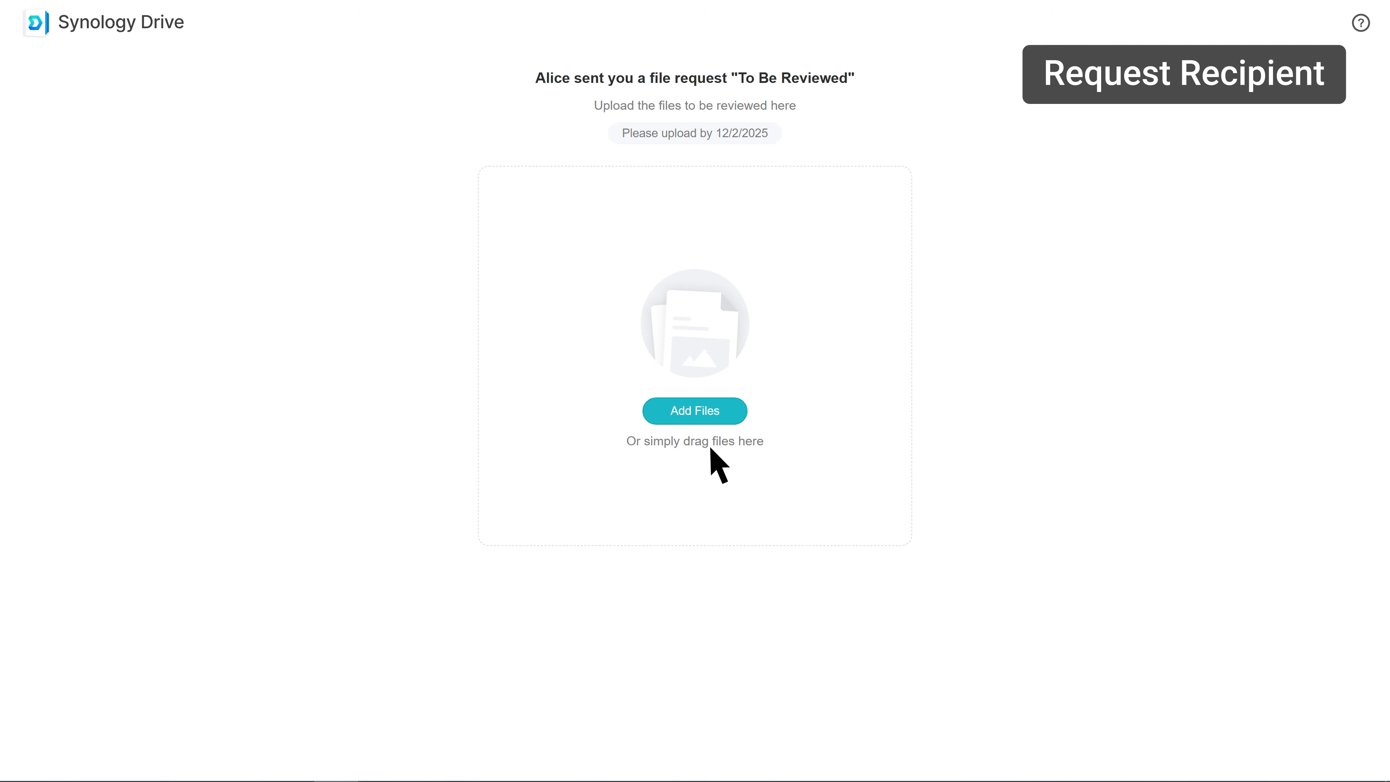
Add all eight files from the computer and preview Proposal_ref_01.jpg.
left_click(728, 417)
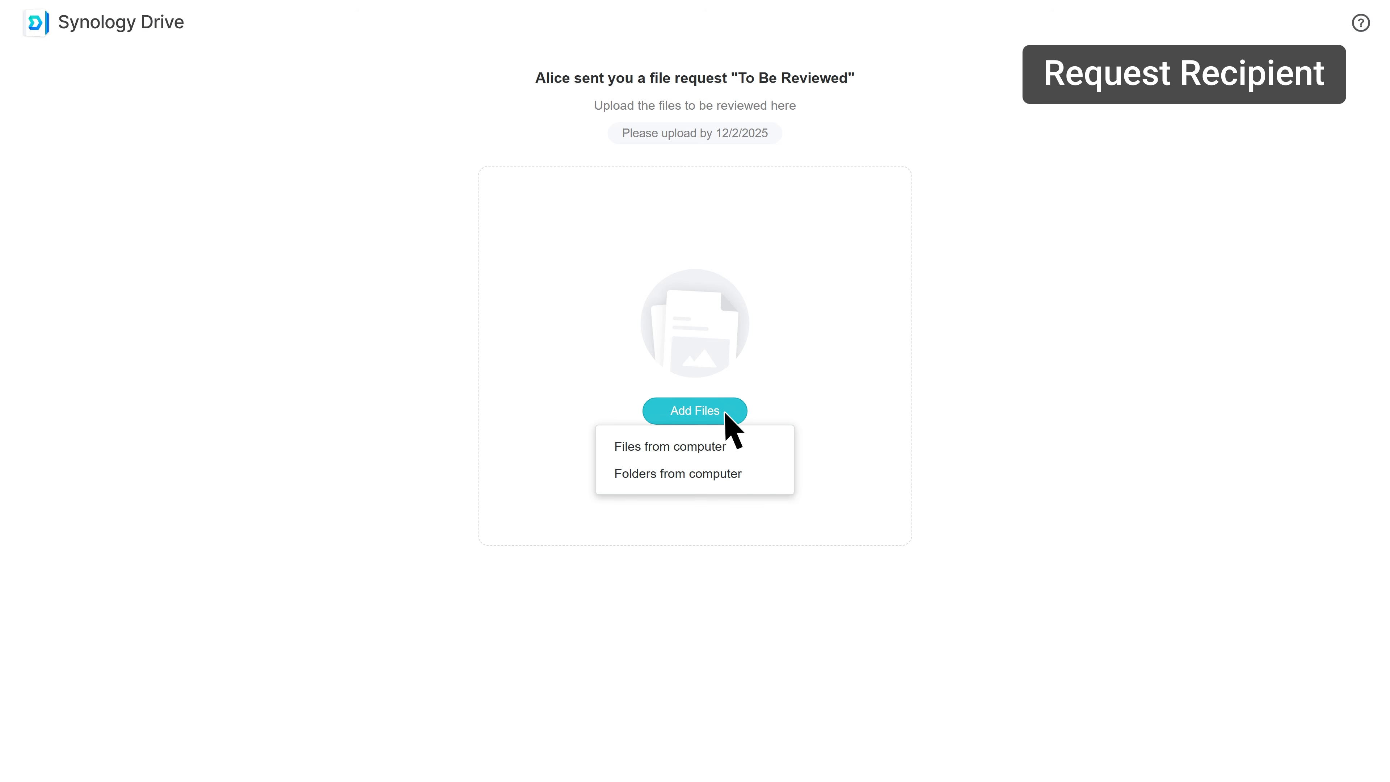
left_click(743, 446)
left_click_drag(472, 391, 261, 159)
left_click(706, 488)
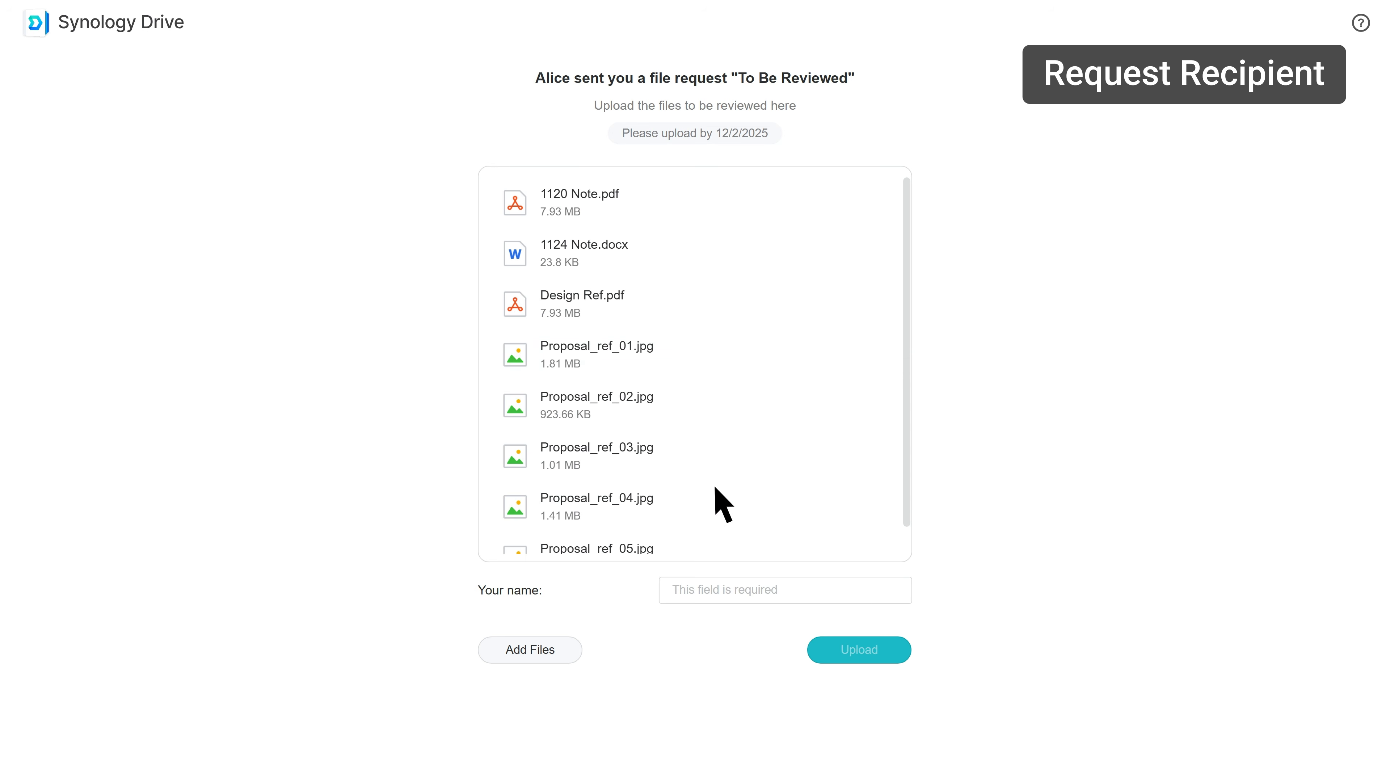
left_click(847, 360)
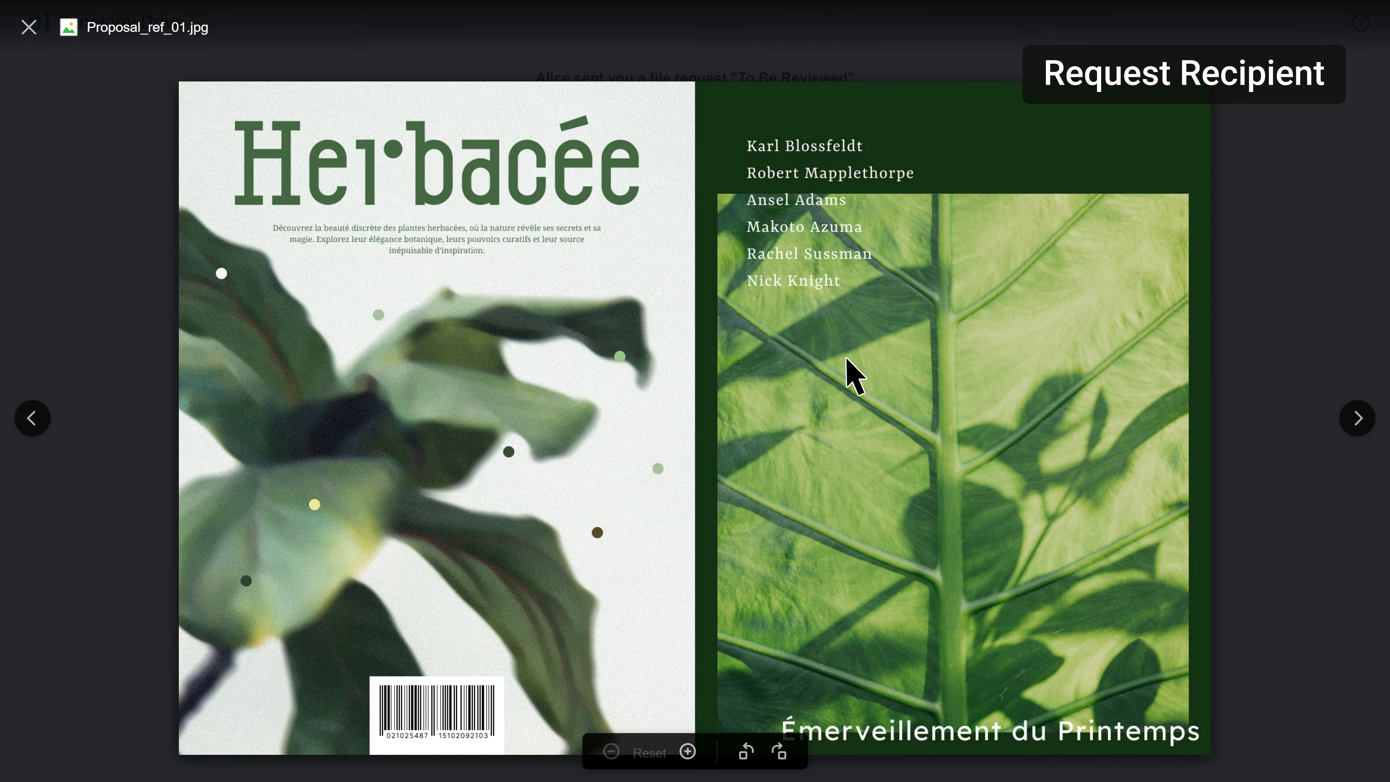
left_click(30, 29)
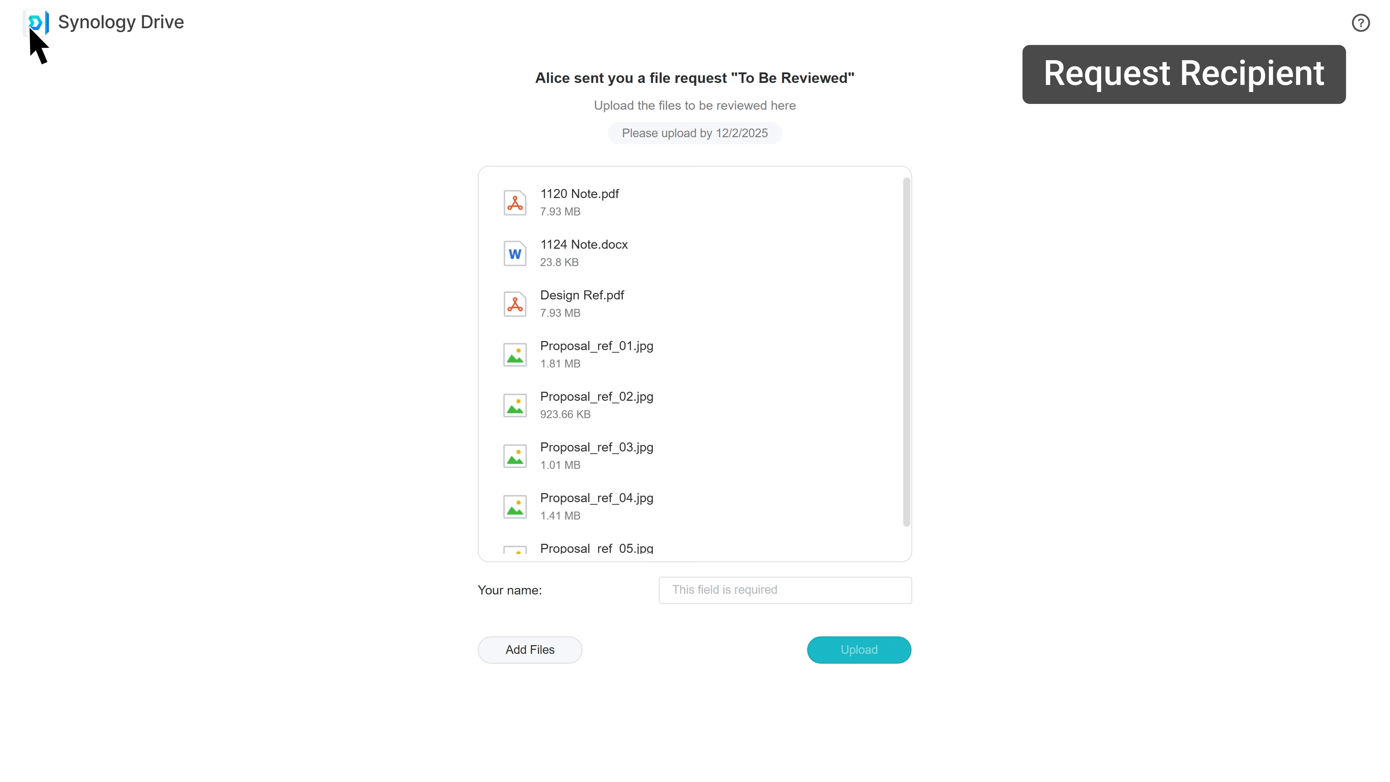
Enter the uploader's name and upload the eight files.
left_click(678, 597)
type("Dav")
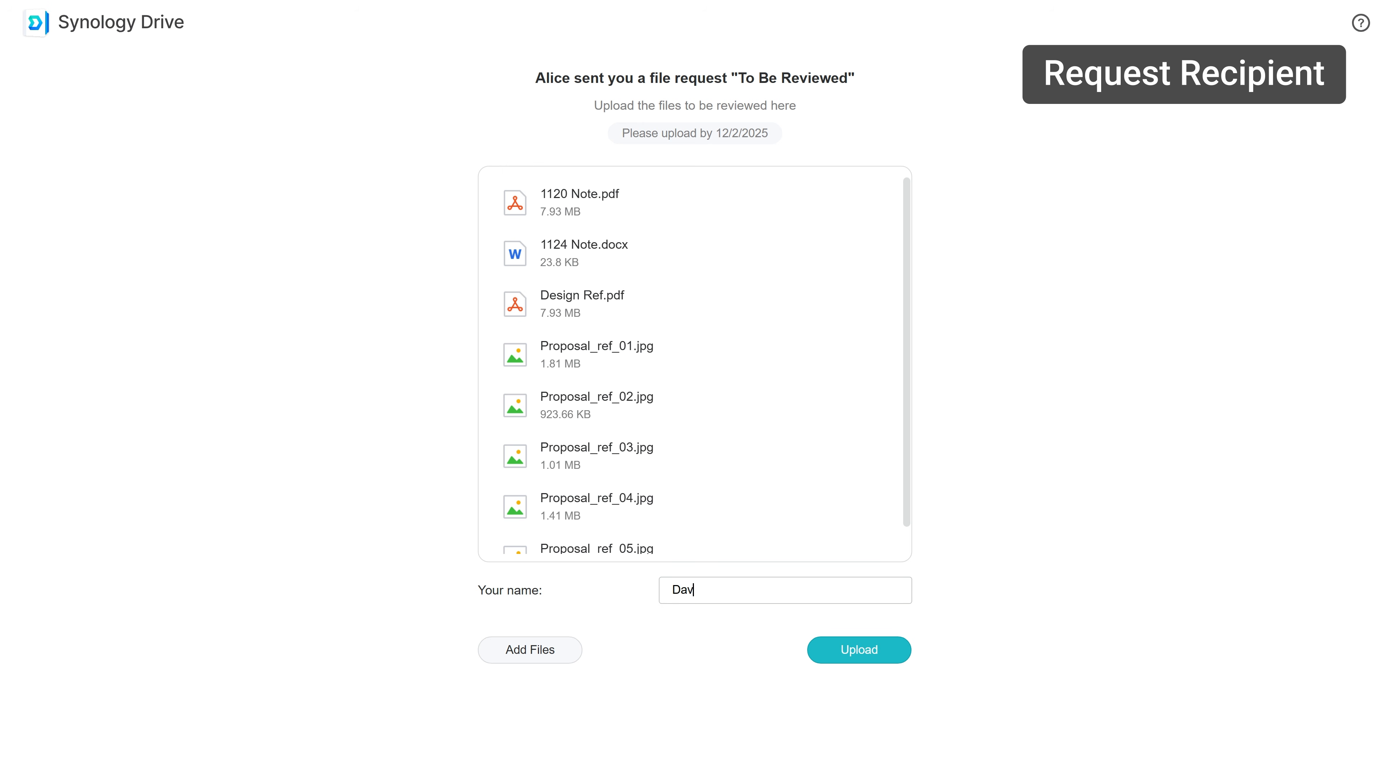
type("id")
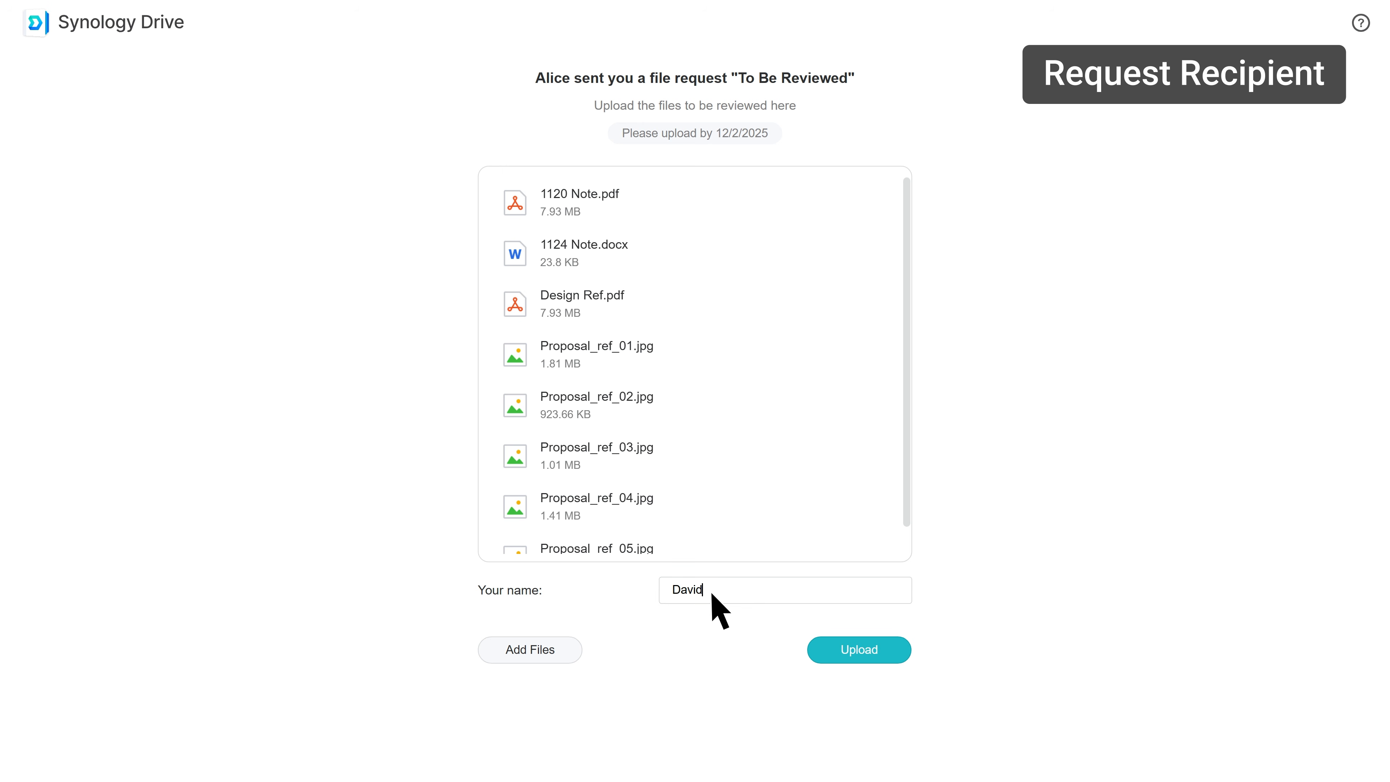
left_click(882, 652)
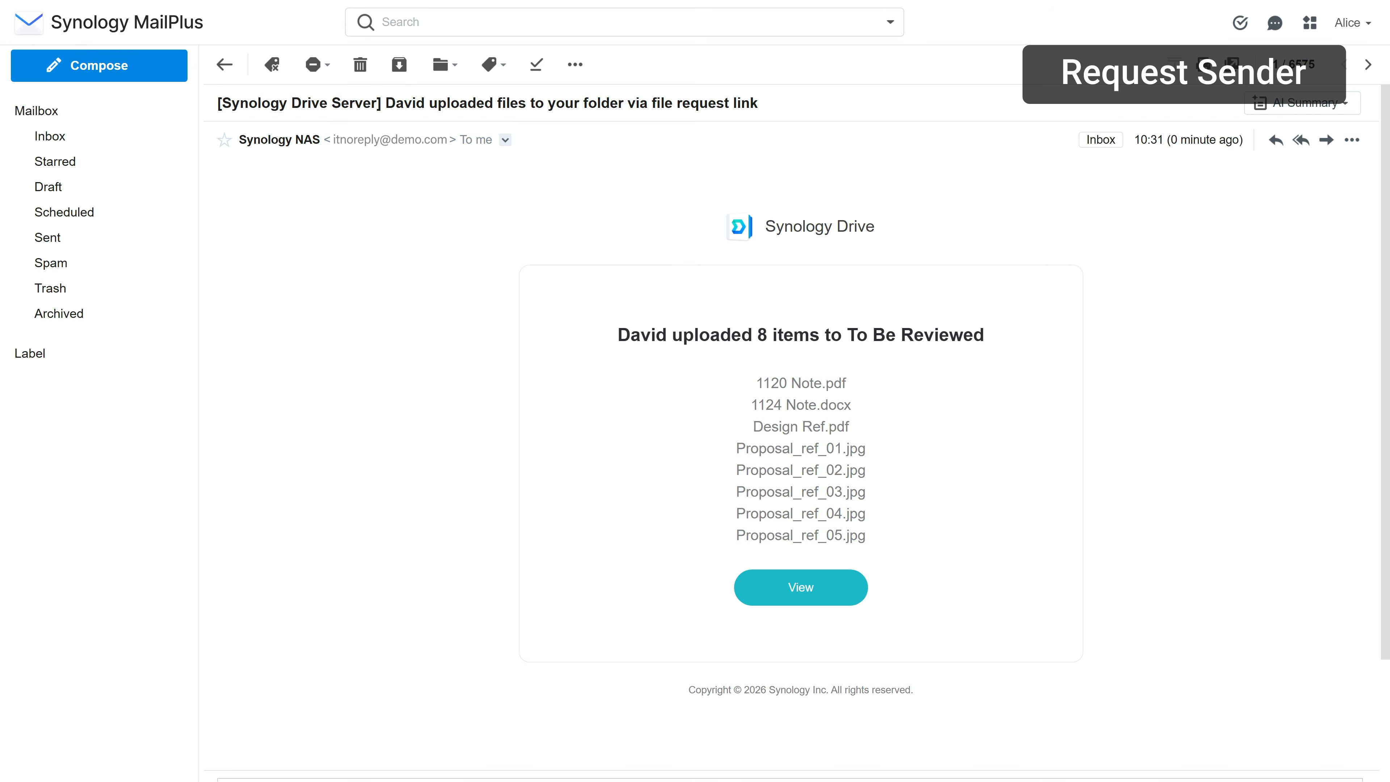
View the uploaded files, preview Proposal_ref_01.jpg, then return to the File Request list.
left_click(820, 592)
double_click(474, 230)
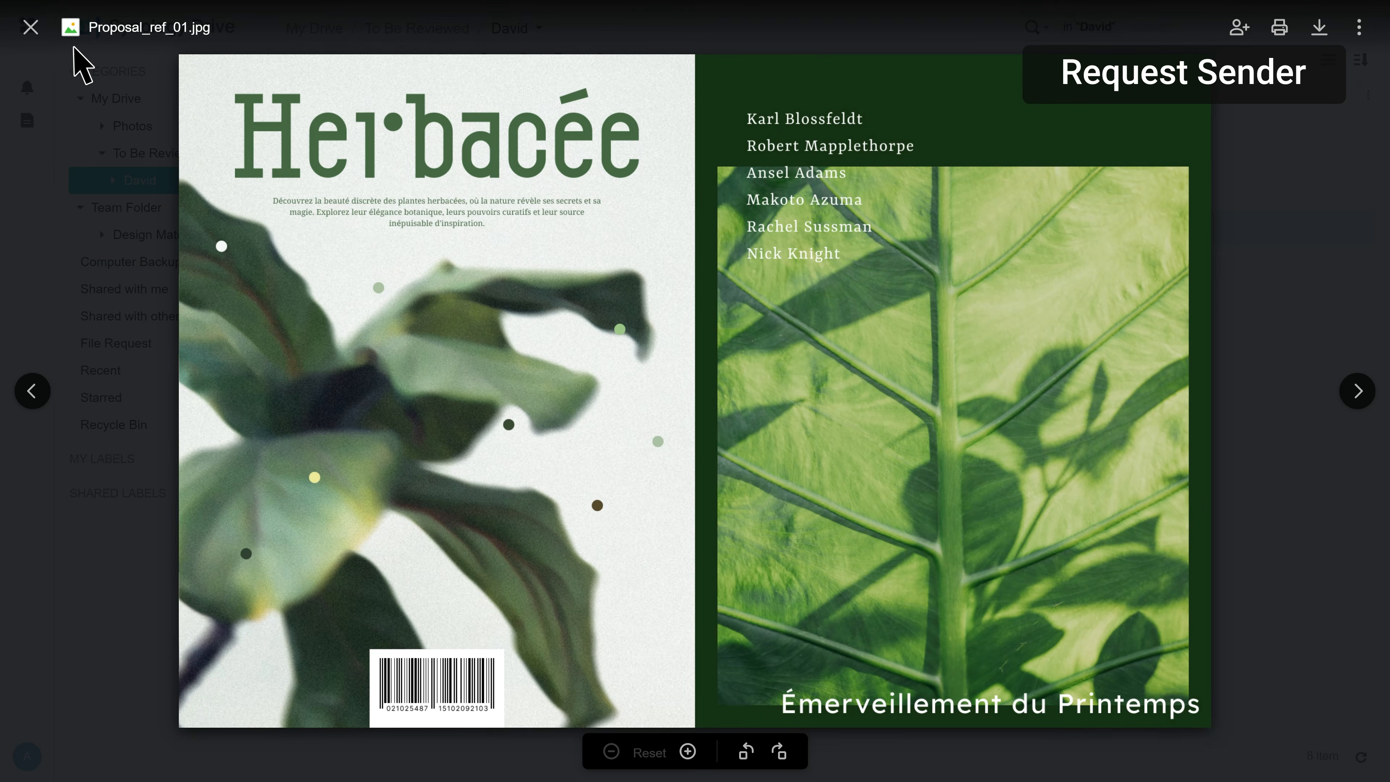
left_click(31, 27)
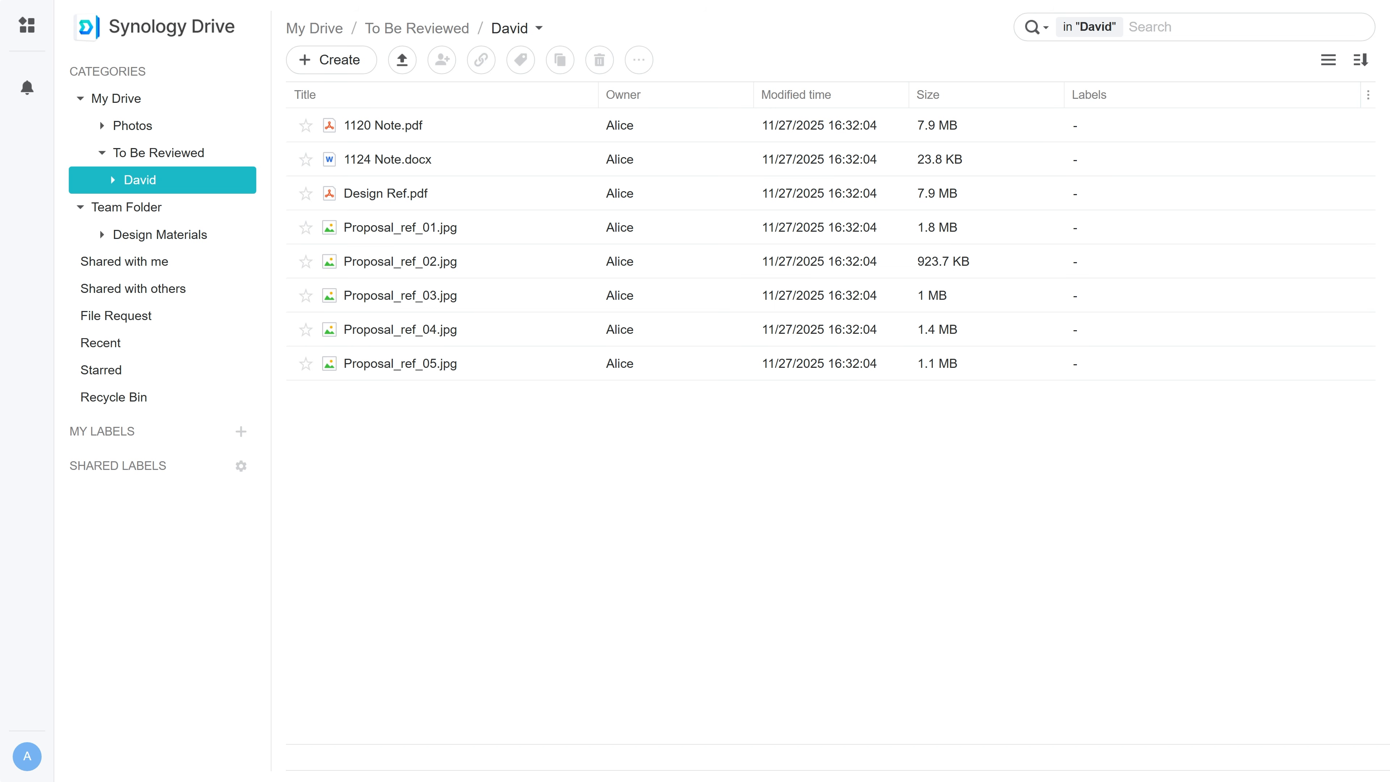
left_click(161, 317)
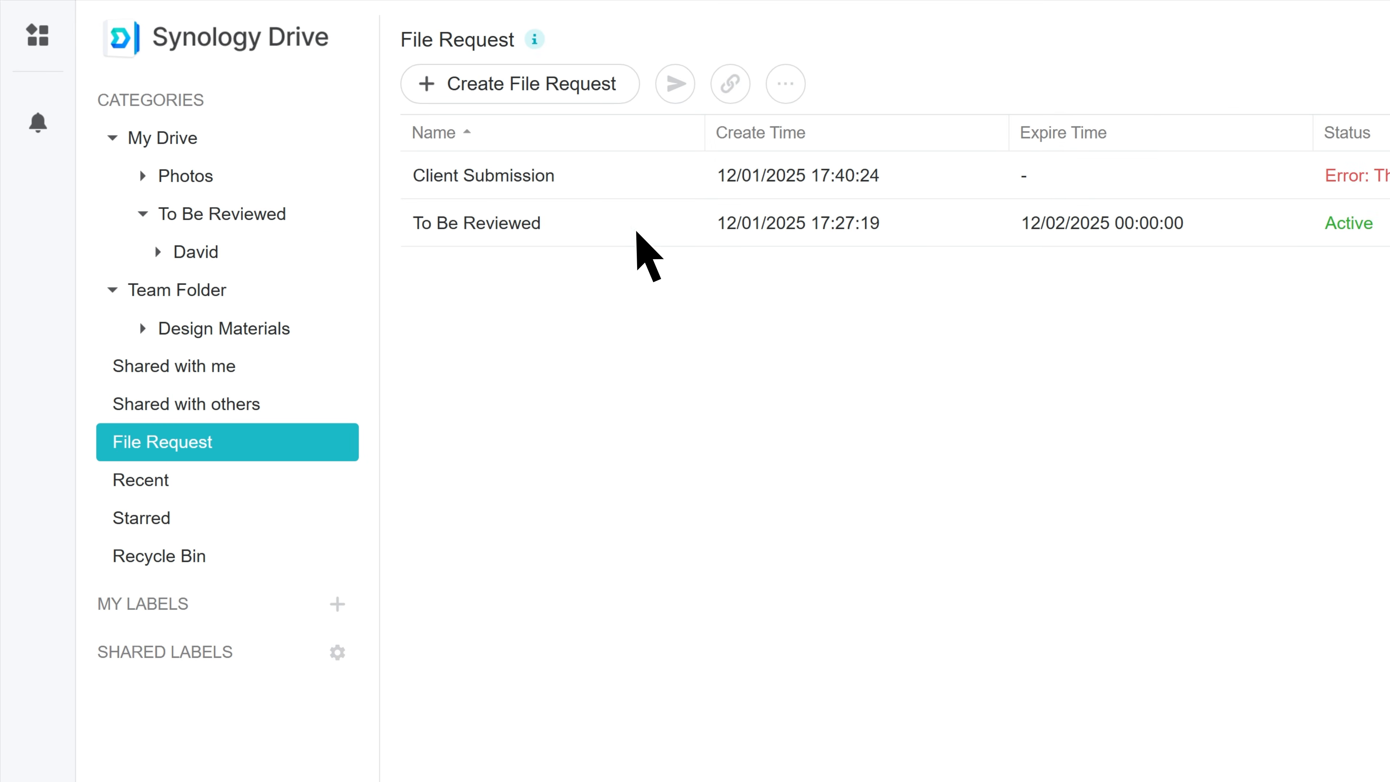
Edit To Be Reviewed to expire on December 31, 2025 and save.
right_click(636, 233)
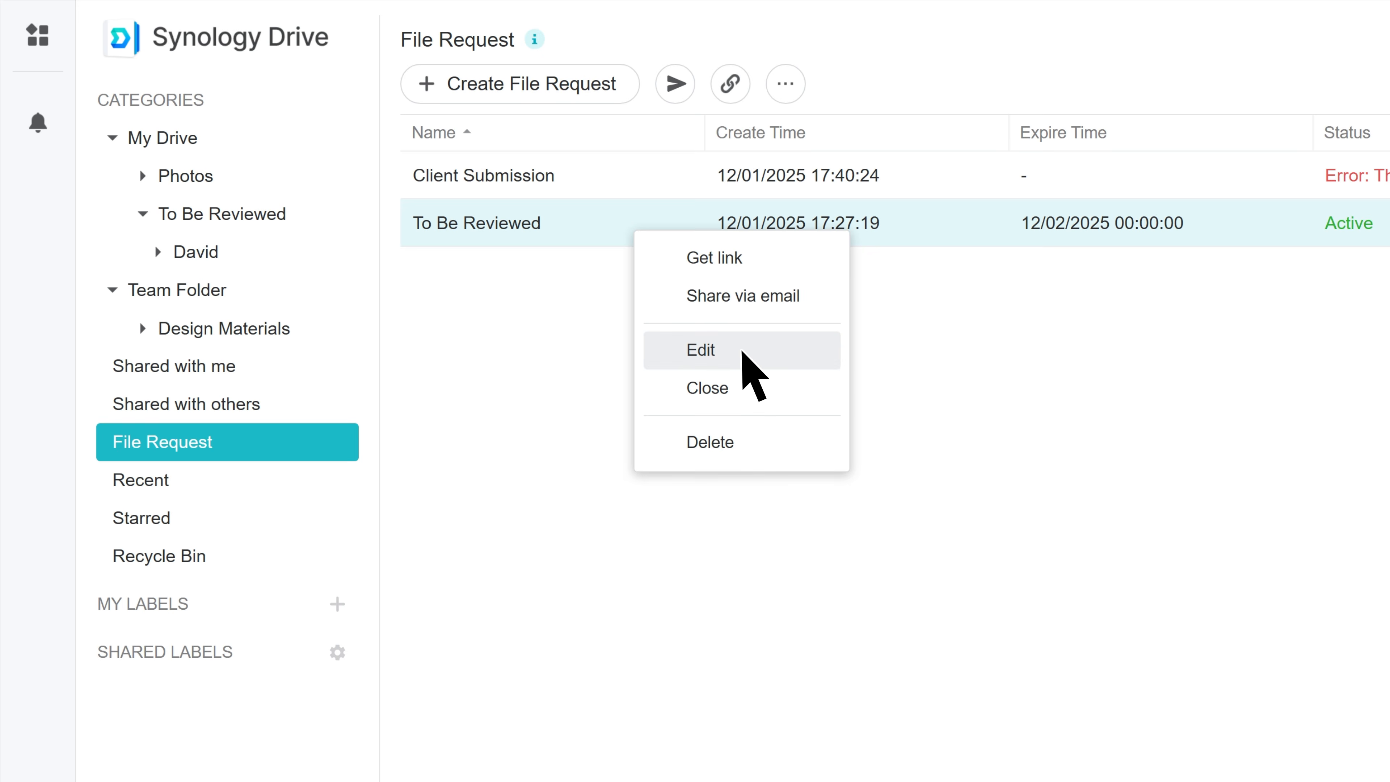
left_click(740, 350)
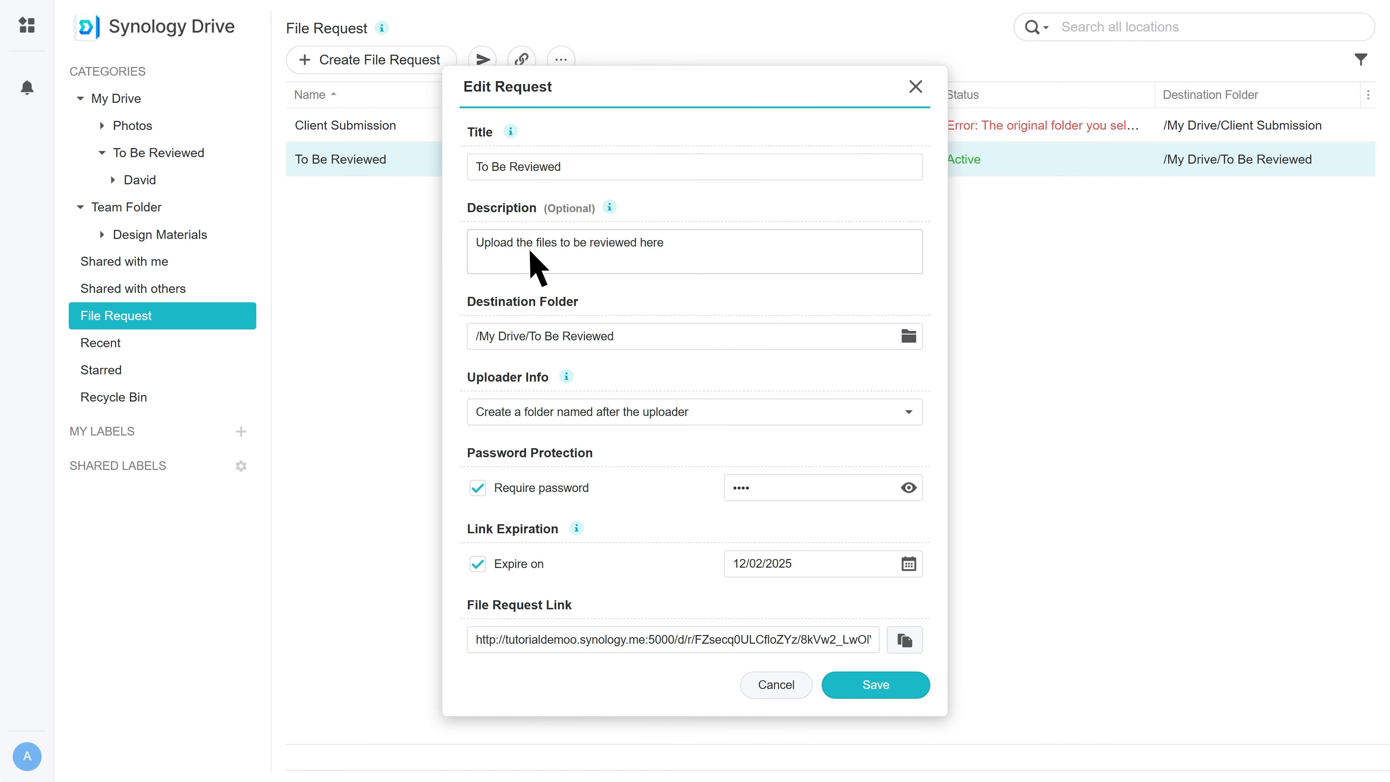
left_click(909, 564)
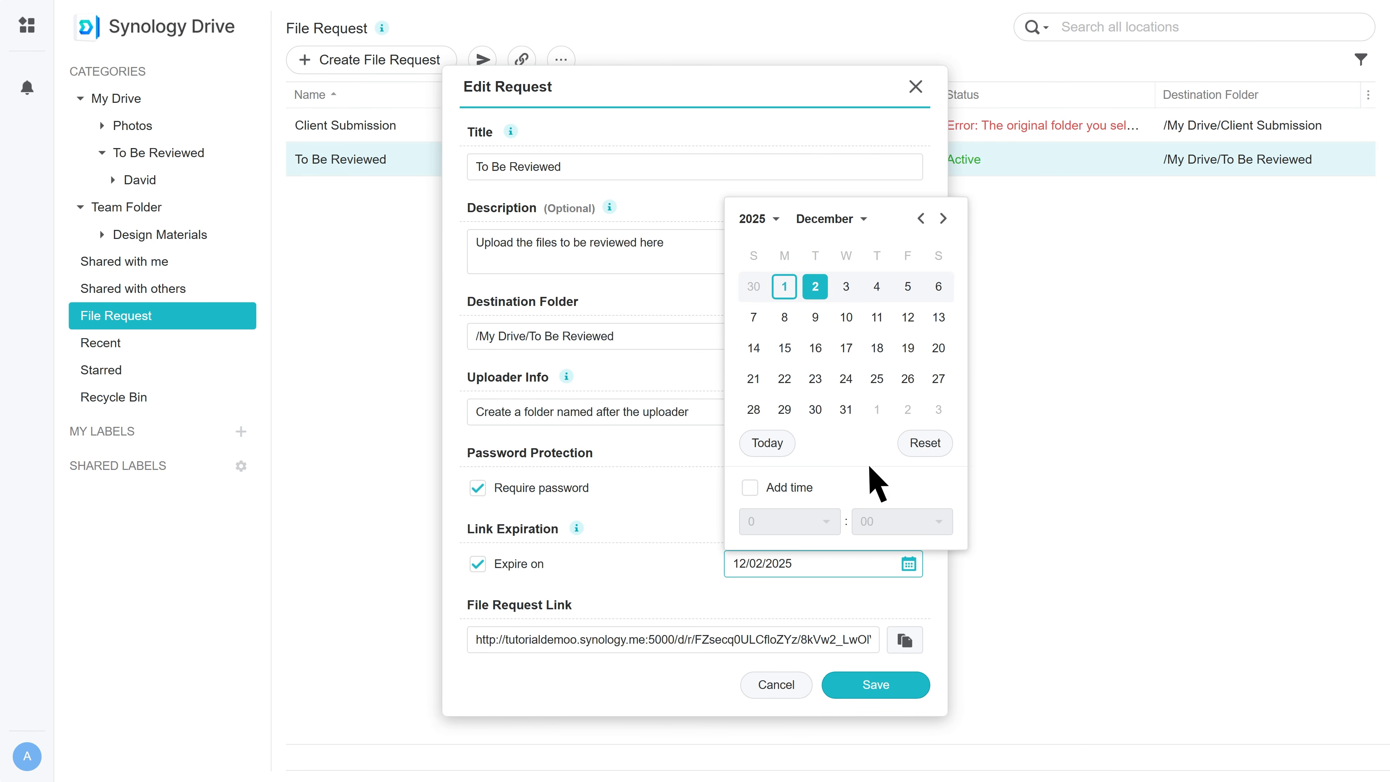
left_click(845, 409)
left_click(817, 568)
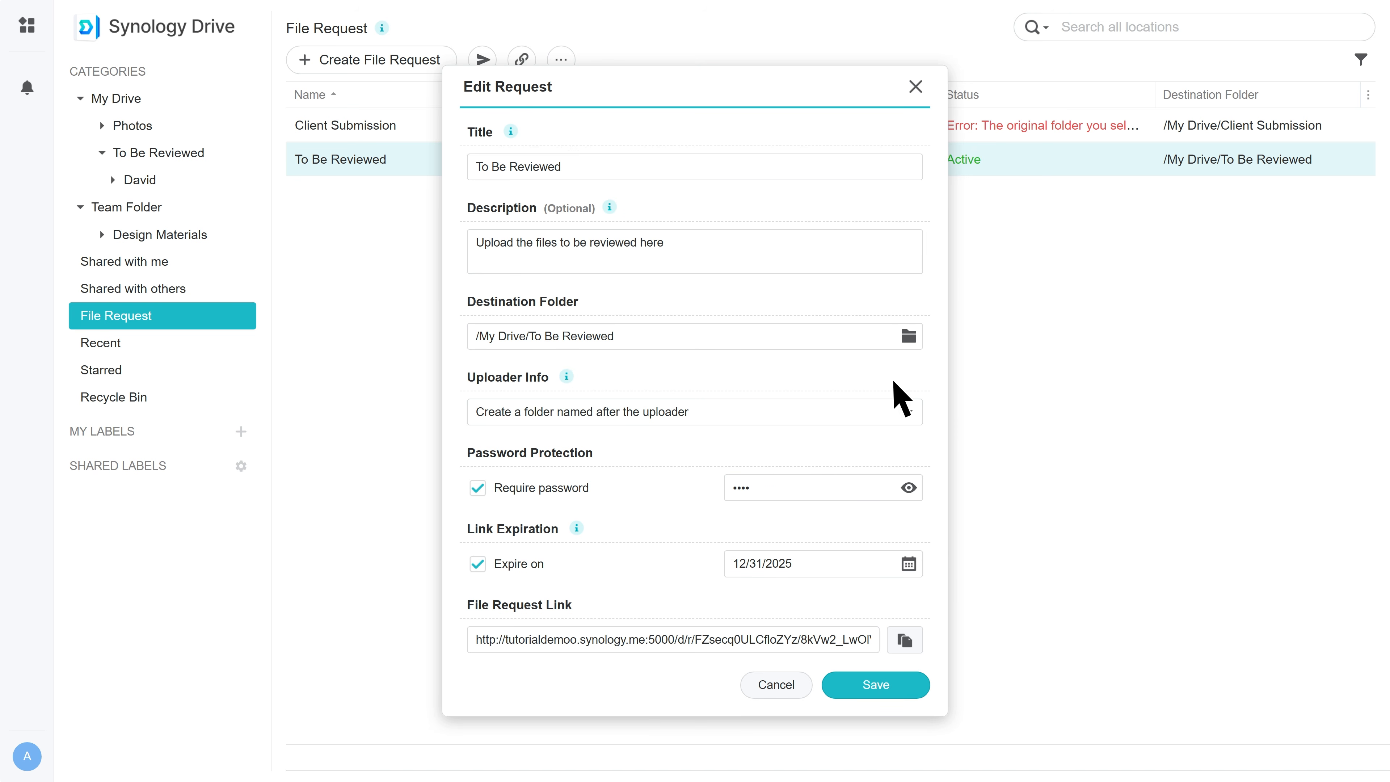
left_click(909, 336)
left_click(879, 211)
left_click(897, 691)
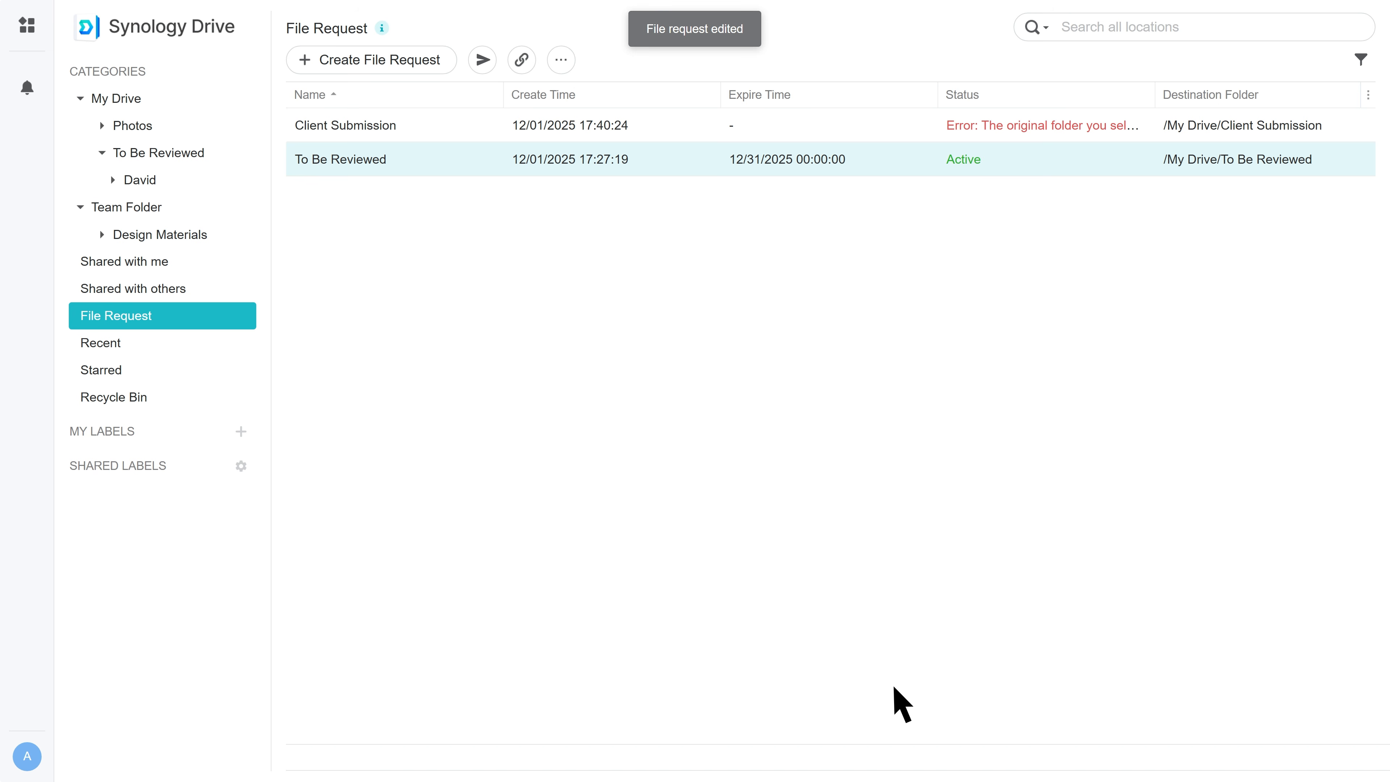
Close the To Be Reviewed request, confirm, then select the Client Submission request.
right_click(481, 165)
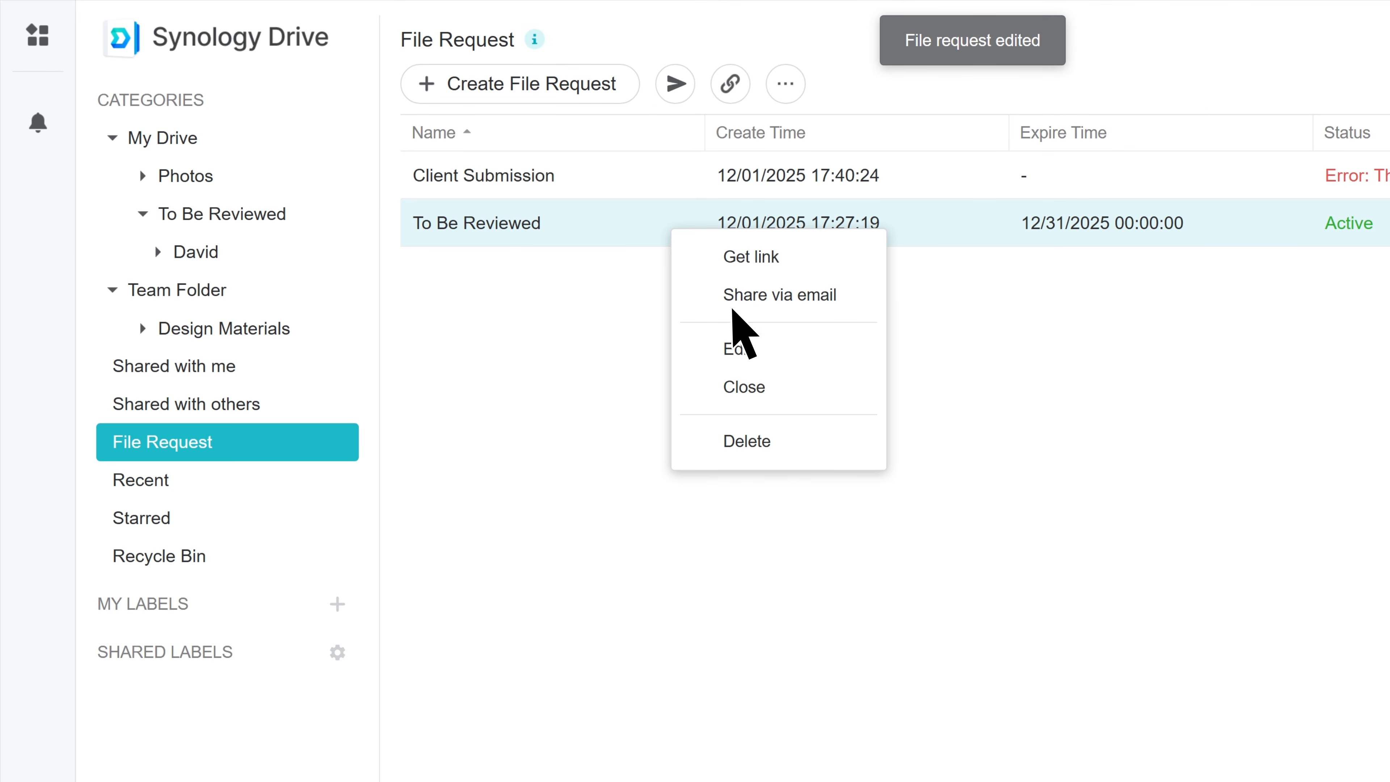
left_click(791, 388)
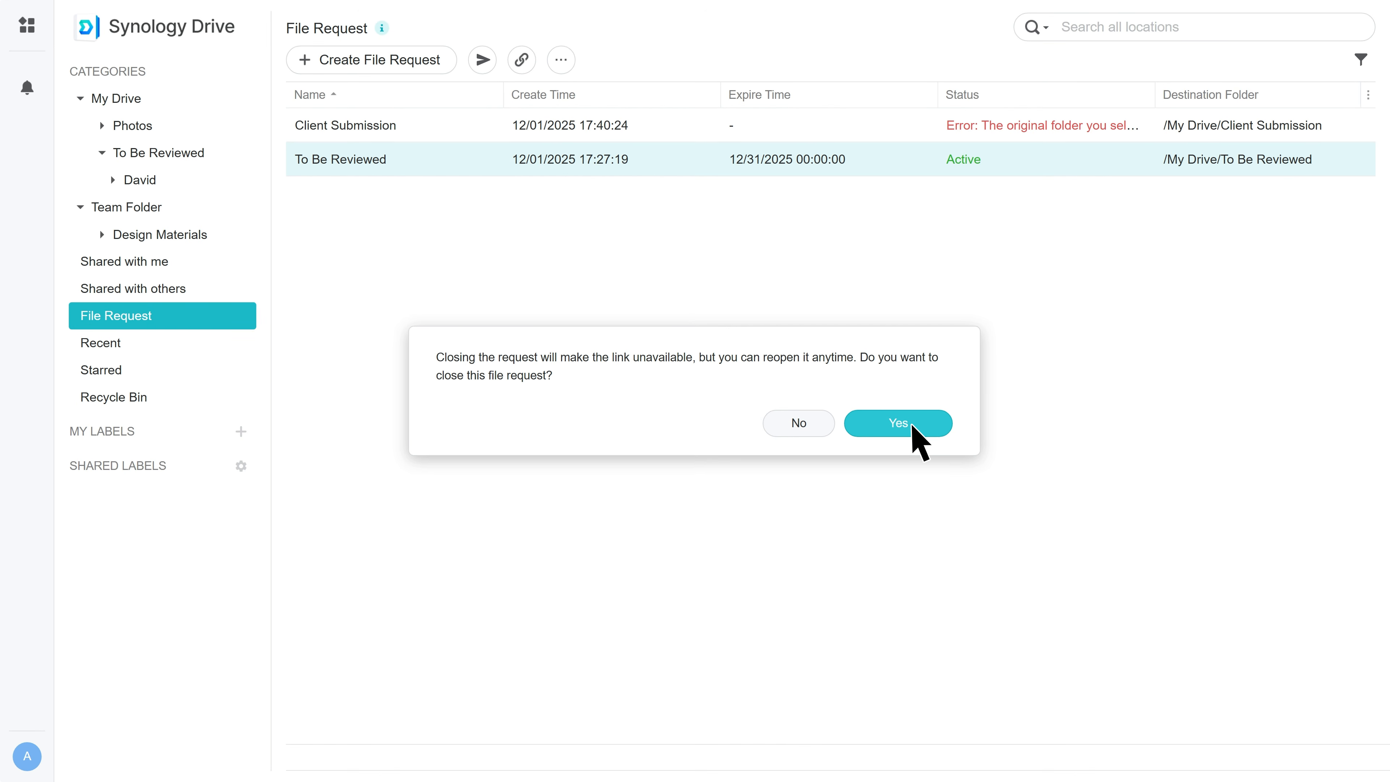
left_click(912, 425)
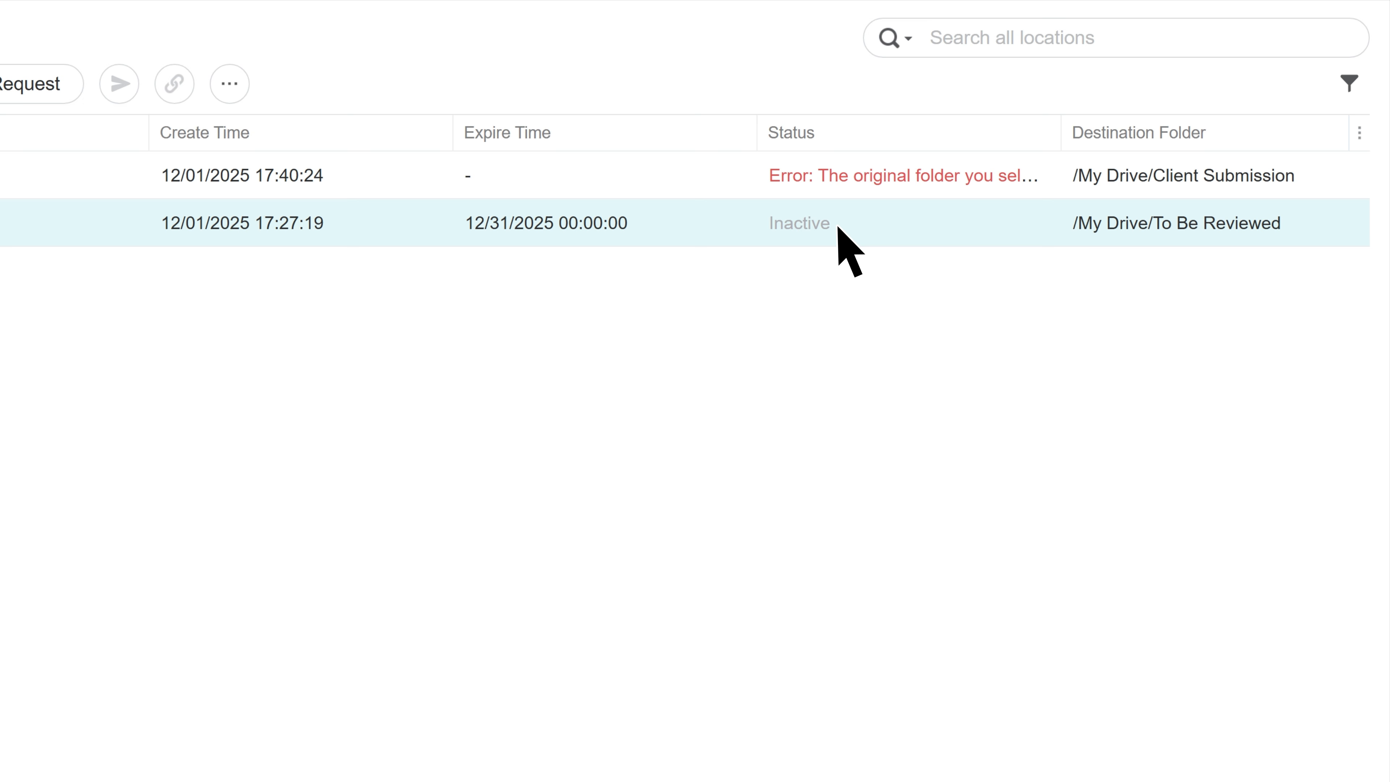
left_click(817, 181)
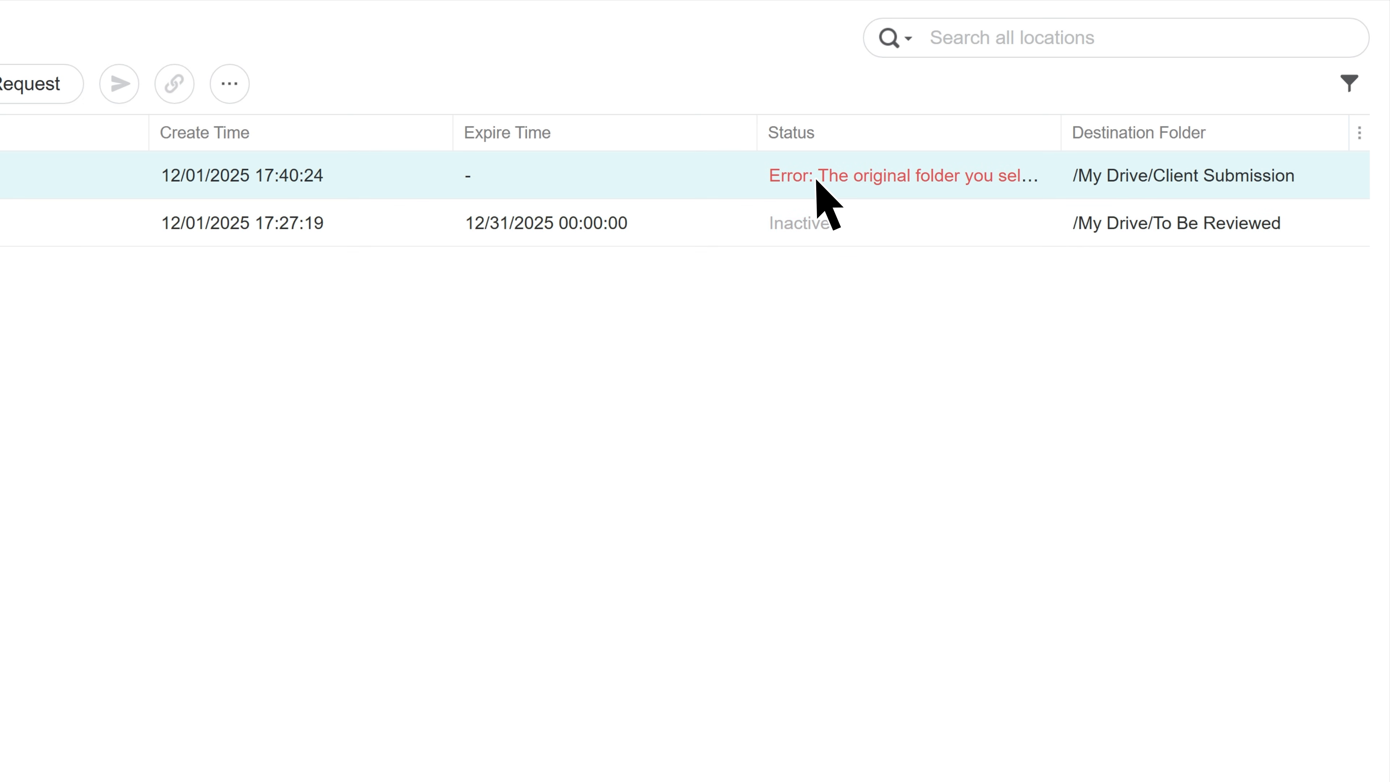